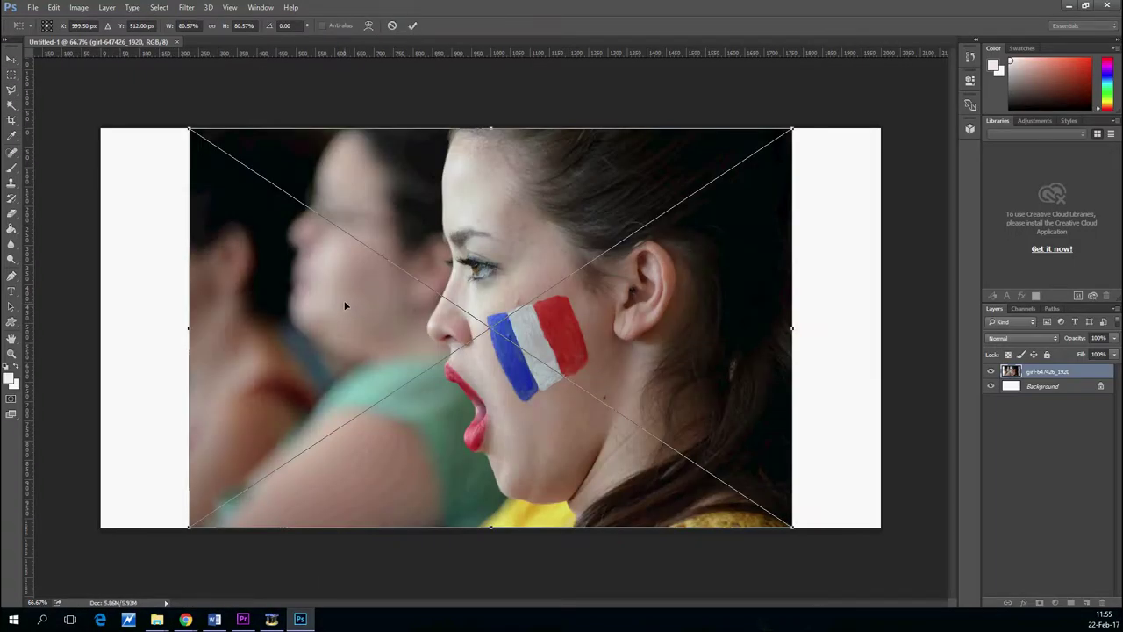
# Step: Commit the placed girl image and position the radicalislam4 picture over the area beside the woman's mouth
pyautogui.click(413, 26)
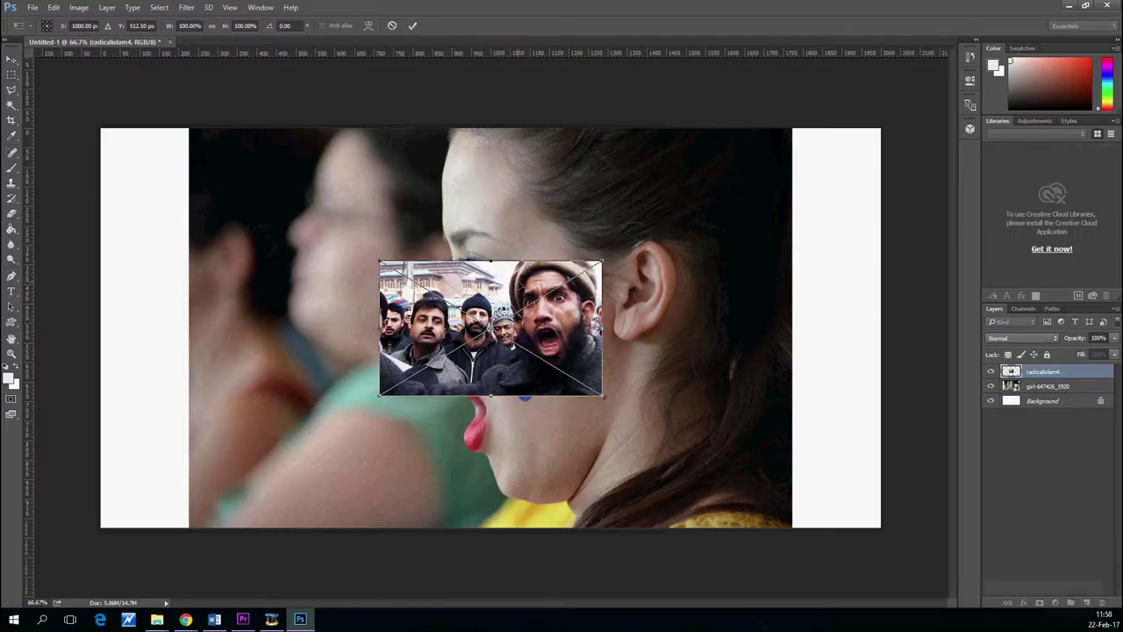
pyautogui.moveTo(521, 288); pyautogui.dragTo(425, 308)
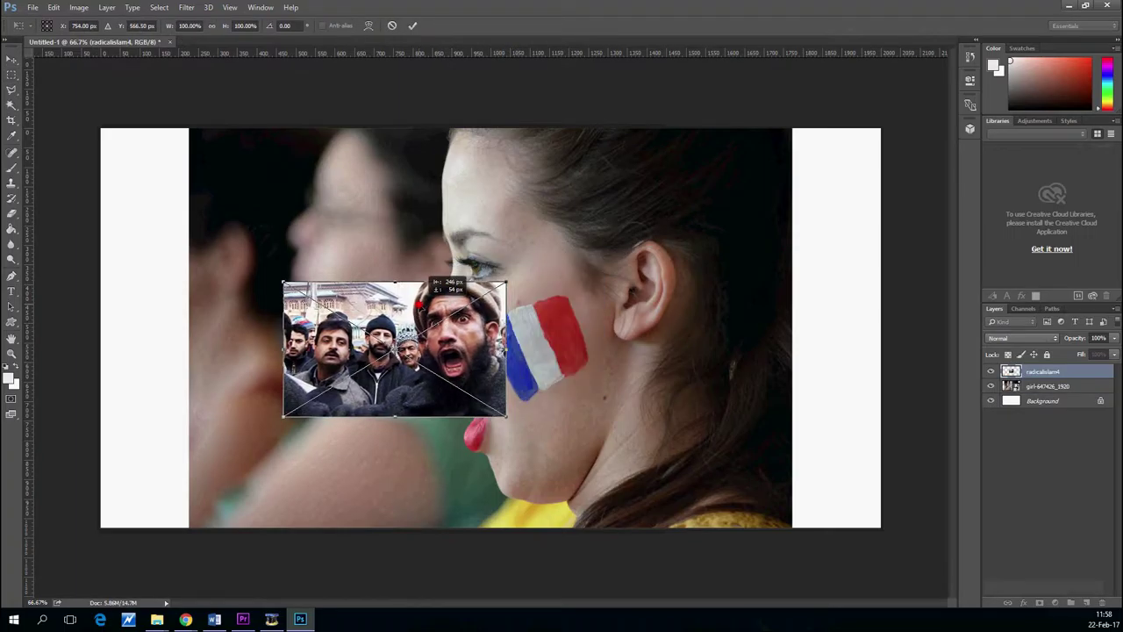
pyautogui.press('Return')
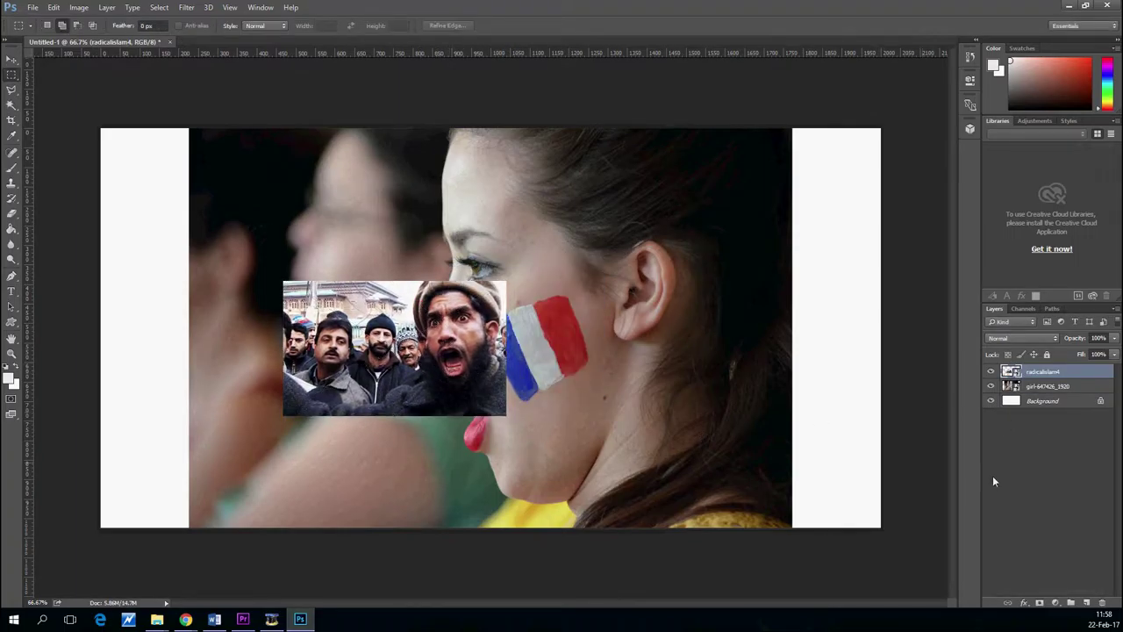
# Step: Outline the shouting man's head, including hat and beard, with the Polygonal Lasso
pyautogui.scroll(1, 527, 365)
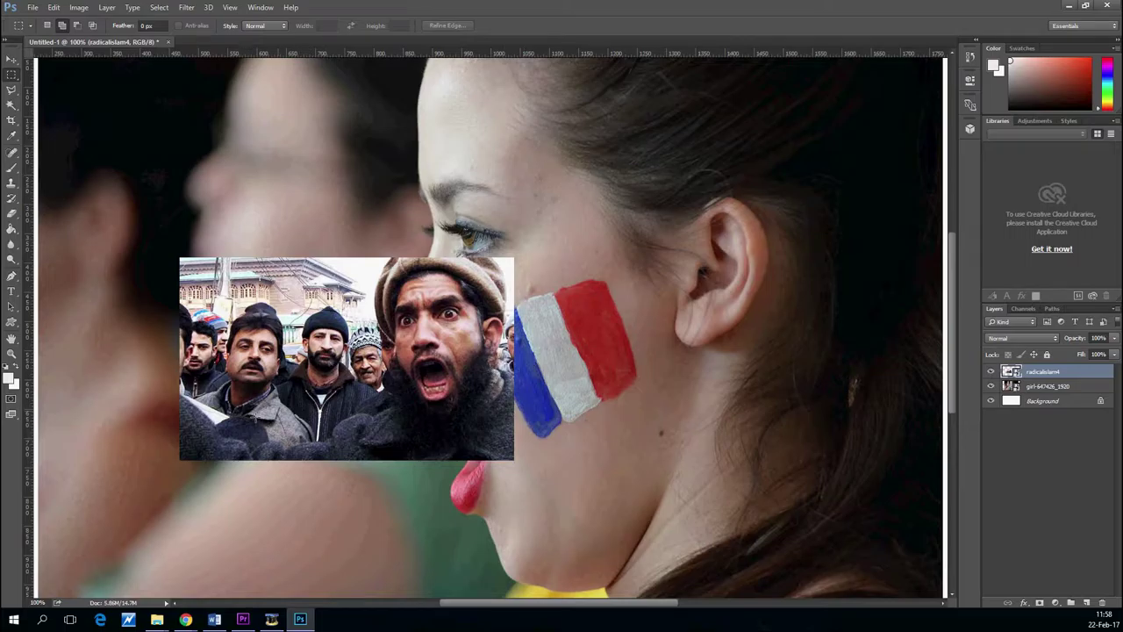
pyautogui.click(11, 89)
pyautogui.hotkey('ctrl', '+')
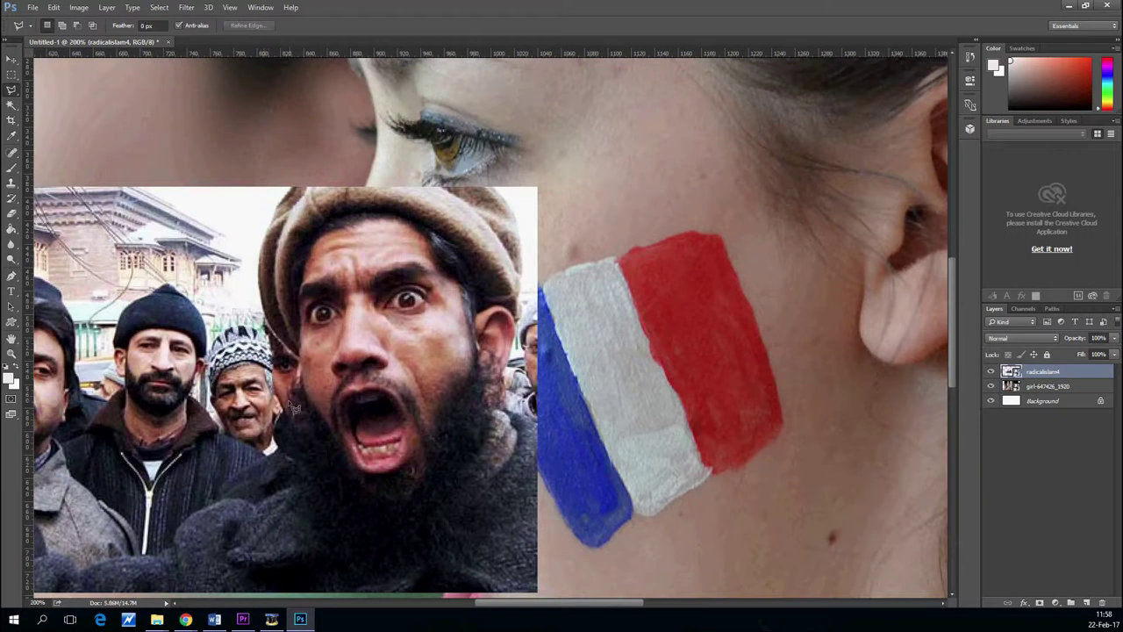
pyautogui.moveTo(275, 457); pyautogui.dragTo(455, 395)
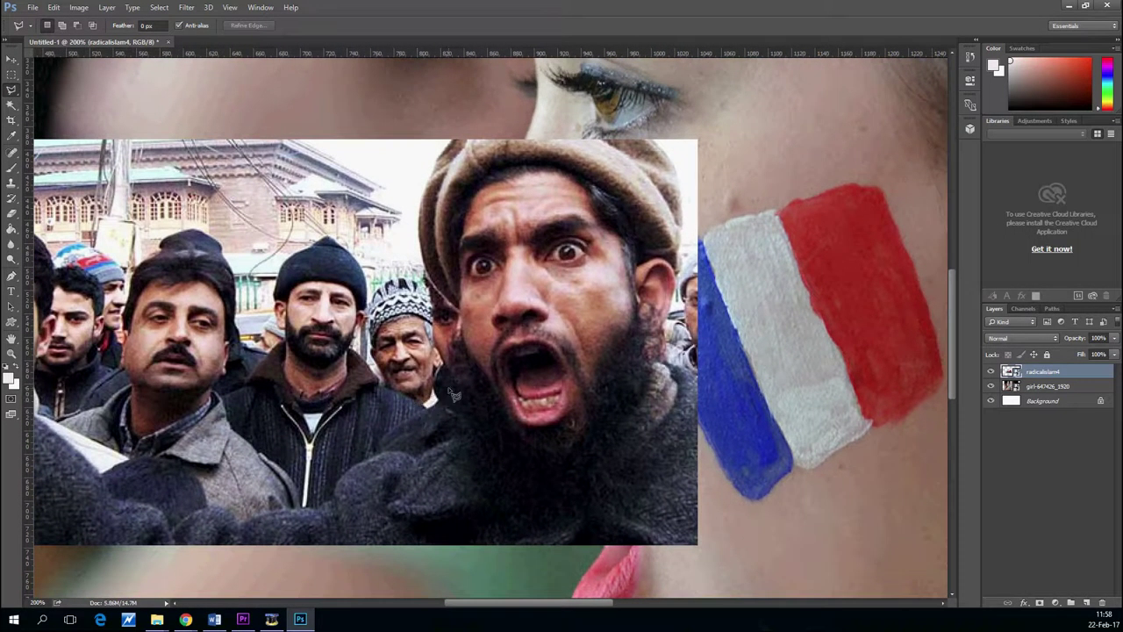
pyautogui.click(458, 316)
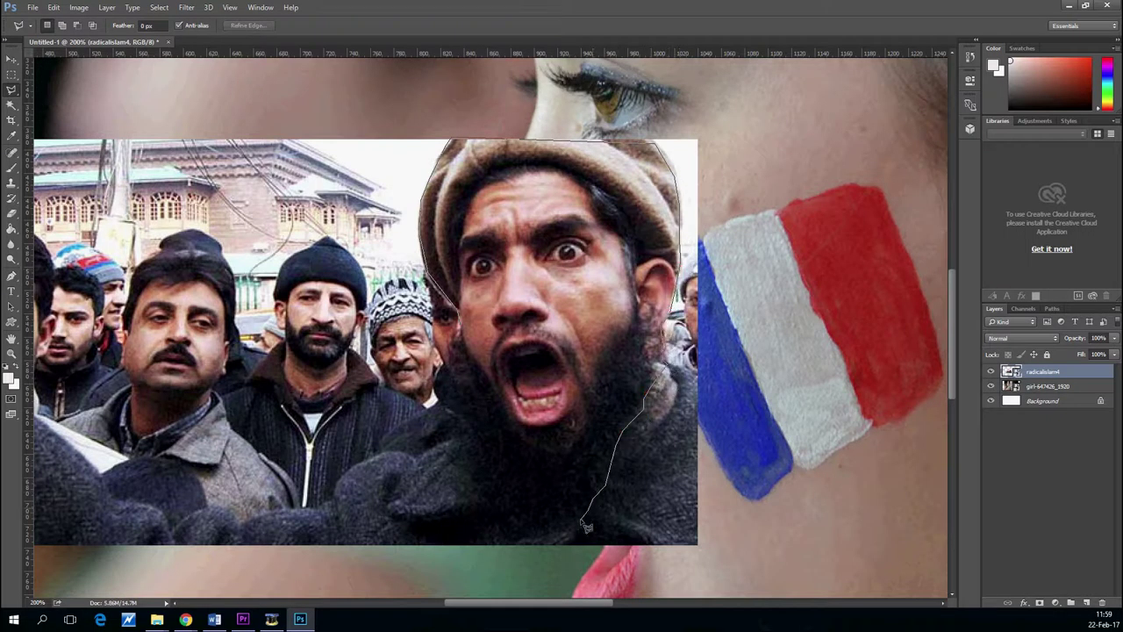
pyautogui.click(538, 535)
pyautogui.click(505, 539)
pyautogui.click(462, 491)
pyautogui.click(459, 457)
pyautogui.click(446, 409)
pyautogui.click(459, 338)
pyautogui.click(458, 316)
# Step: Refine the head selection's edge with a 1.2 px radius, slight smoothing and about 0.3 px feather
pyautogui.click(249, 25)
pyautogui.hotkey('alt', 'ctrl', 'r')
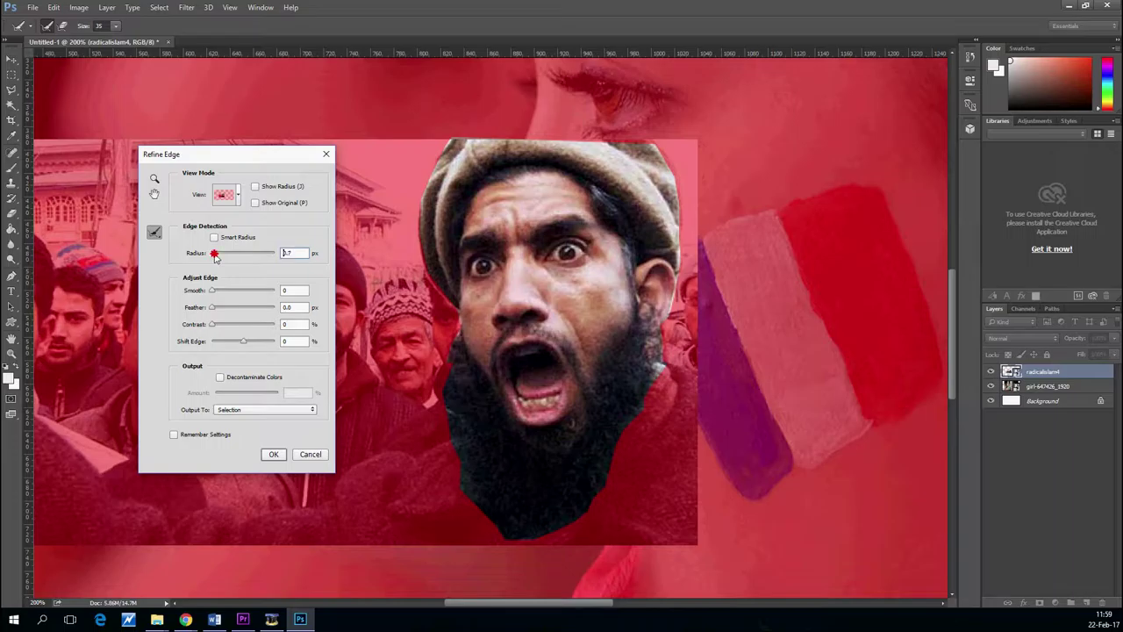
pyautogui.moveTo(214, 254); pyautogui.dragTo(216, 255)
pyautogui.click(212, 291)
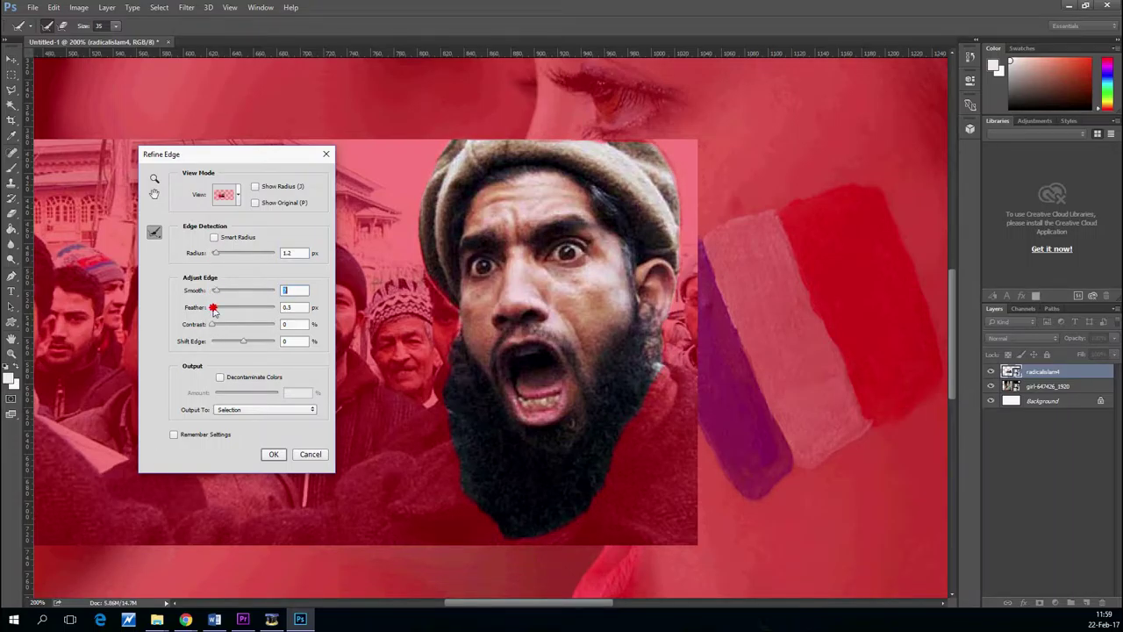
pyautogui.click(213, 307)
pyautogui.click(277, 456)
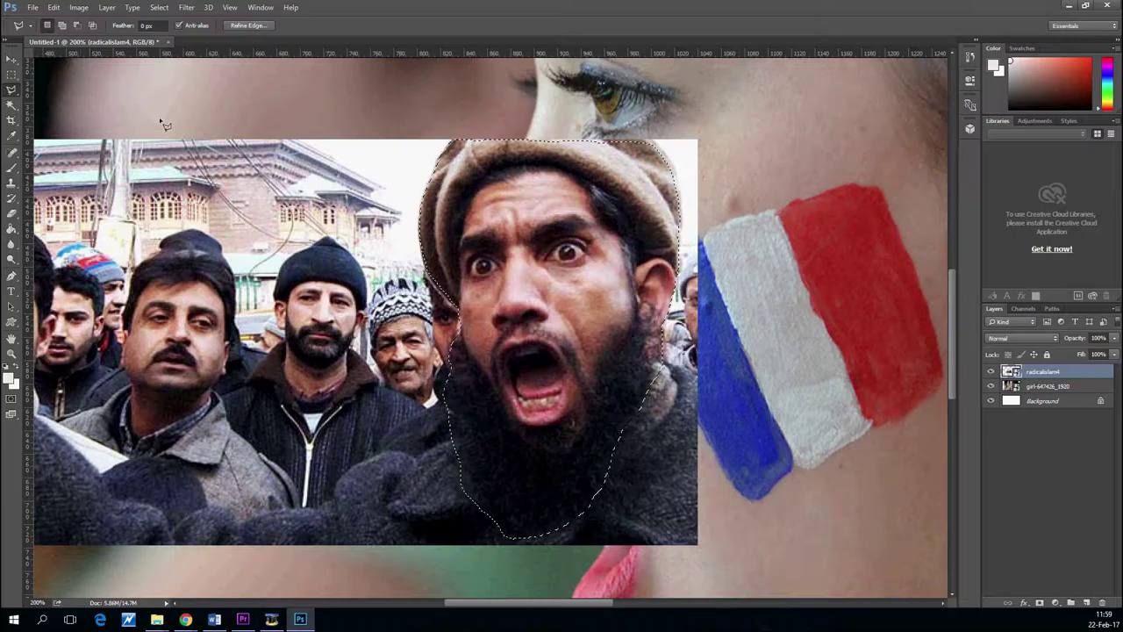
# Step: Rasterize the radicalislam4 layer and delete everything around the selected head
pyautogui.click(12, 59)
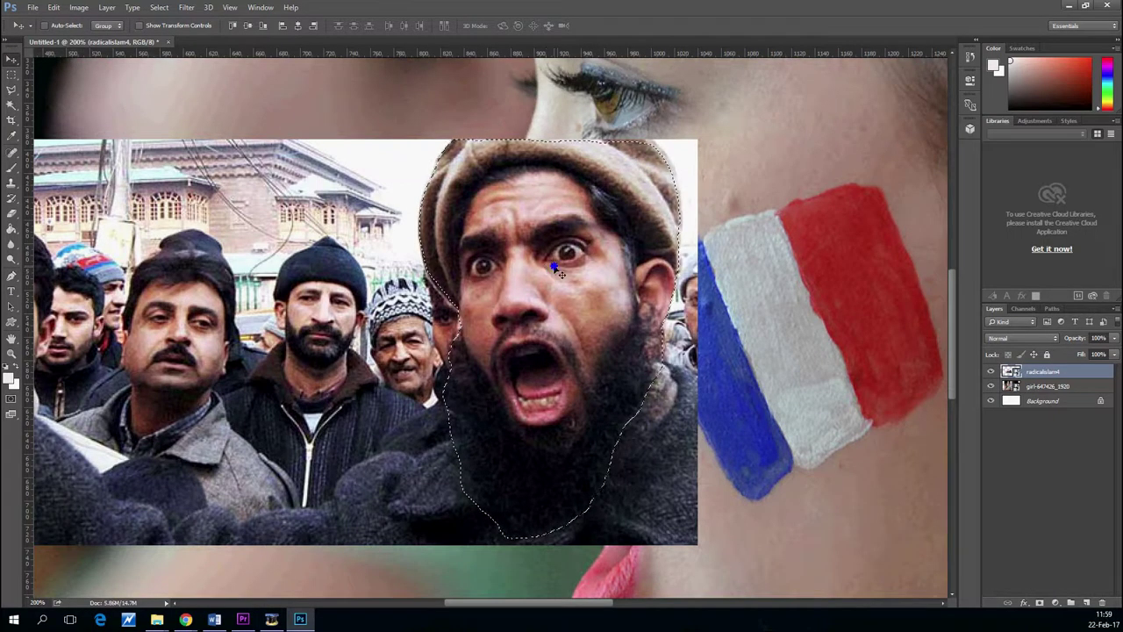
pyautogui.click(11, 75)
pyautogui.click(11, 74)
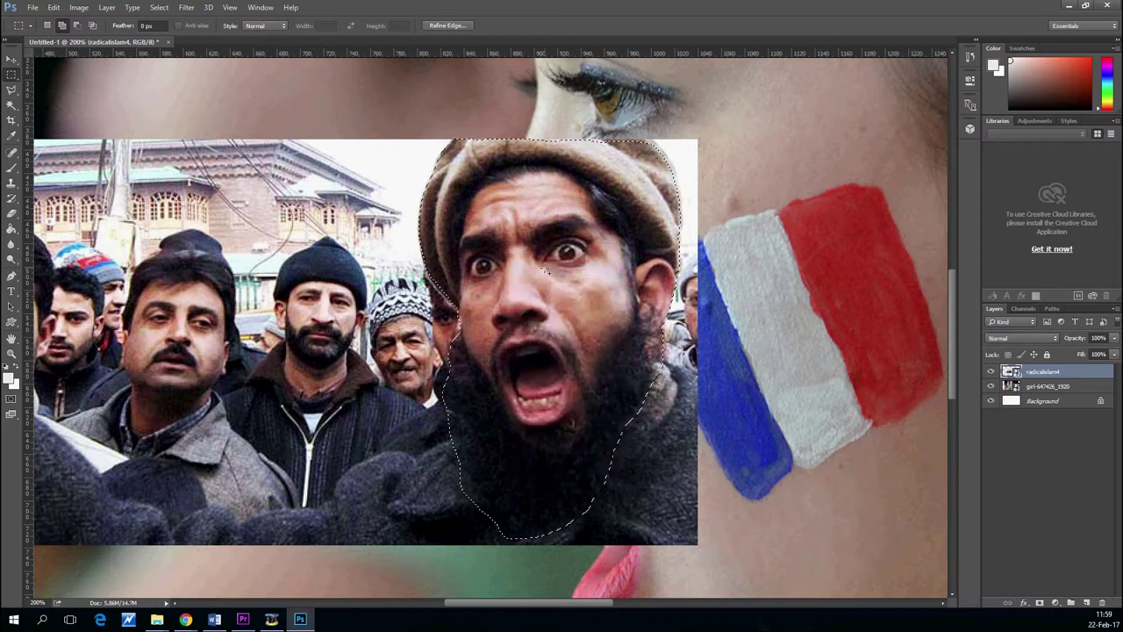
pyautogui.rightClick(1041, 374)
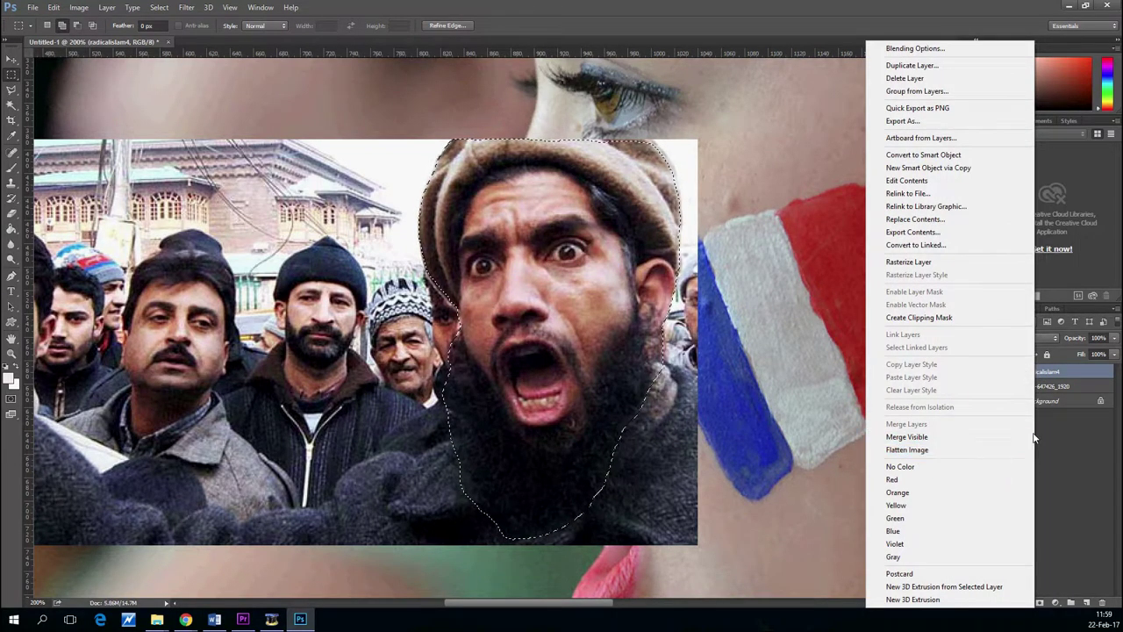
pyautogui.click(1073, 441)
pyautogui.rightClick(1039, 374)
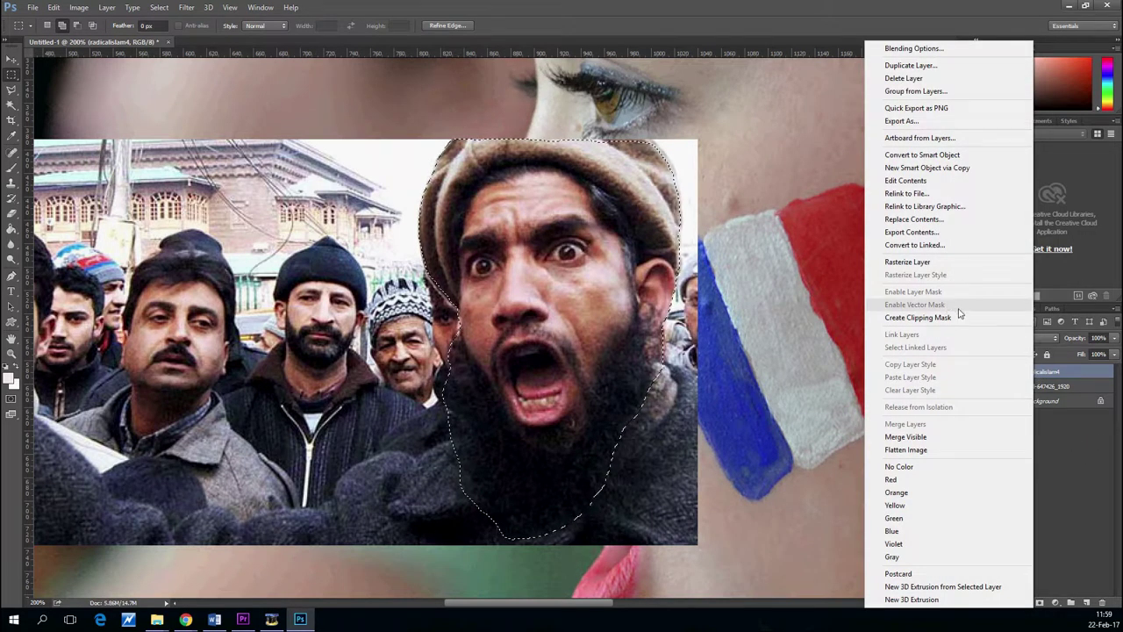
pyautogui.click(913, 262)
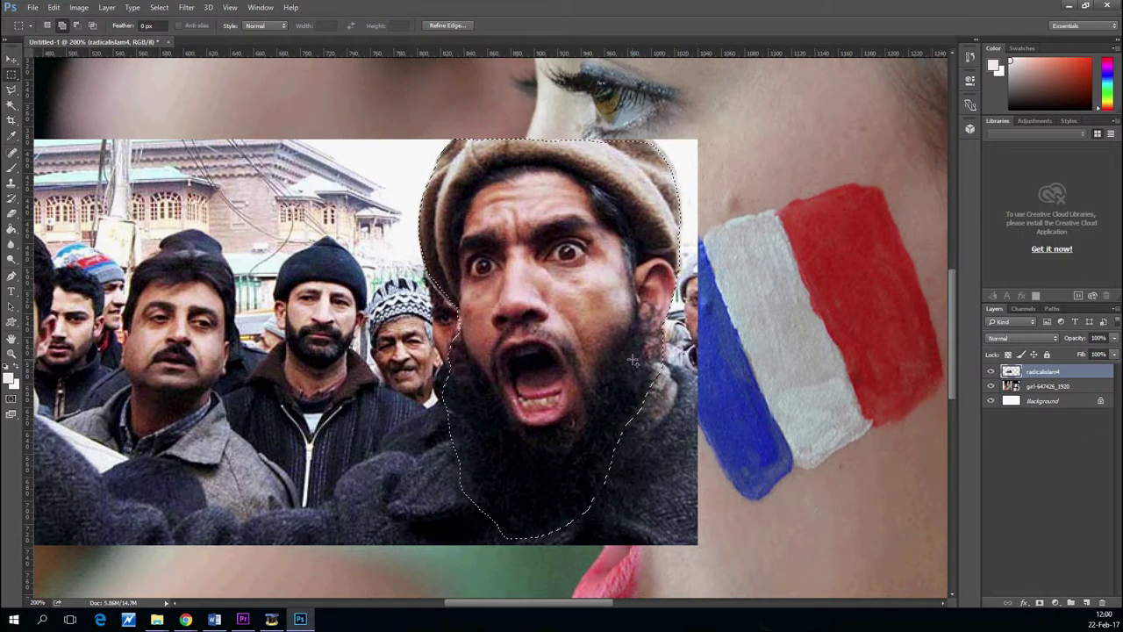
pyautogui.press('Delete')
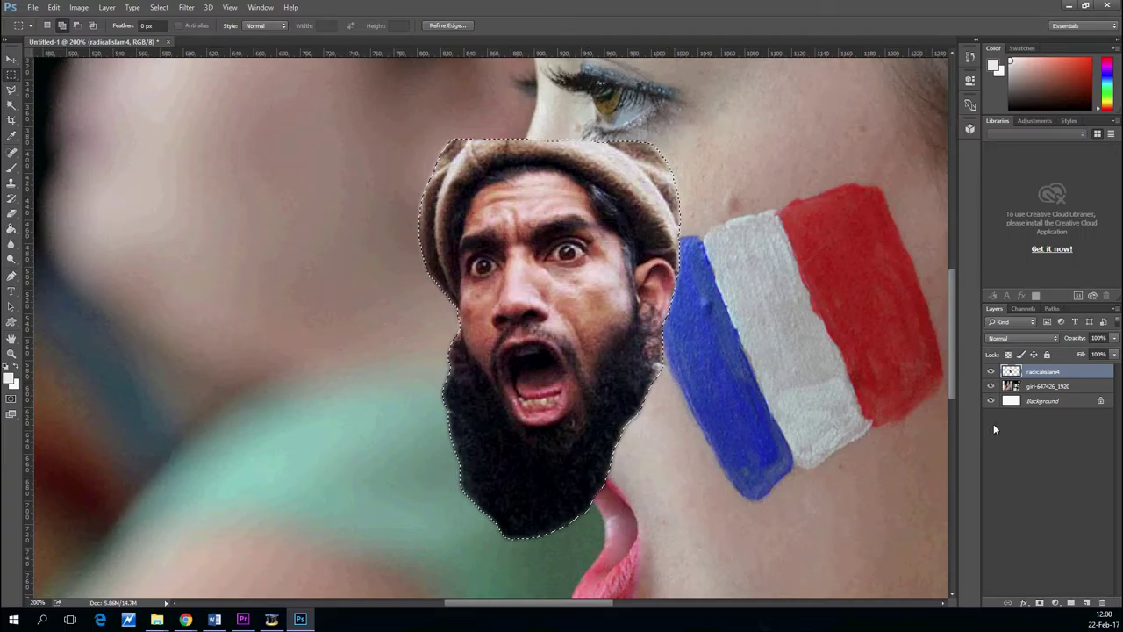
# Step: Rasterize the girl-647426_1920 layer and leave no layer selected
pyautogui.rightClick(1034, 388)
pyautogui.click(905, 262)
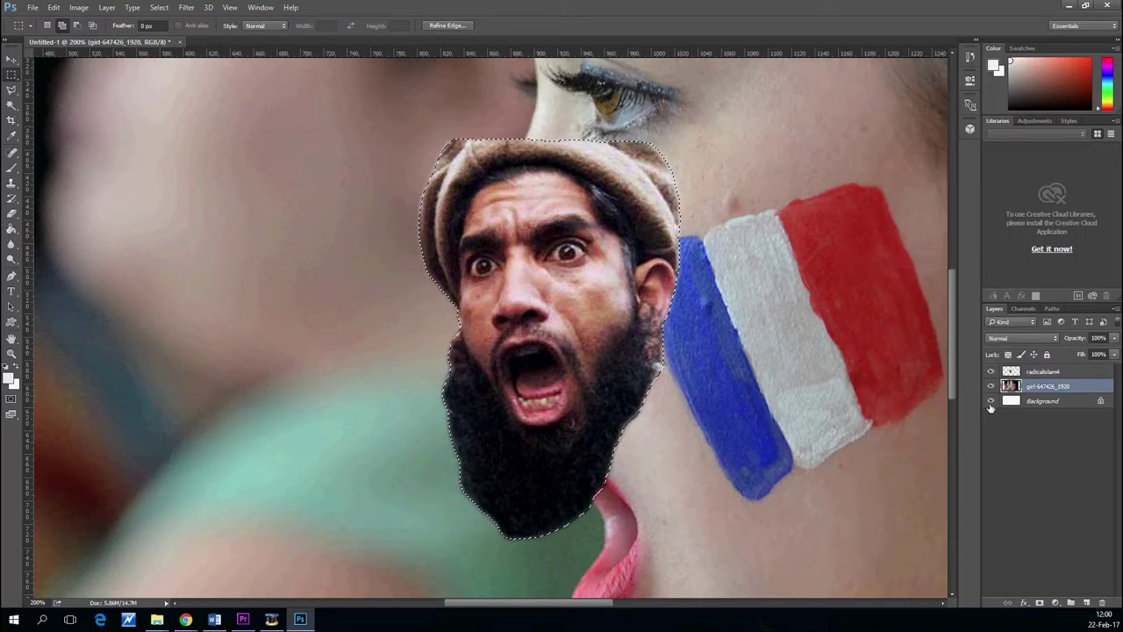
pyautogui.click(1015, 450)
# Step: Move the cut-out head on the radicalislam4 layer down and left, below the woman's nose
pyautogui.press('v')
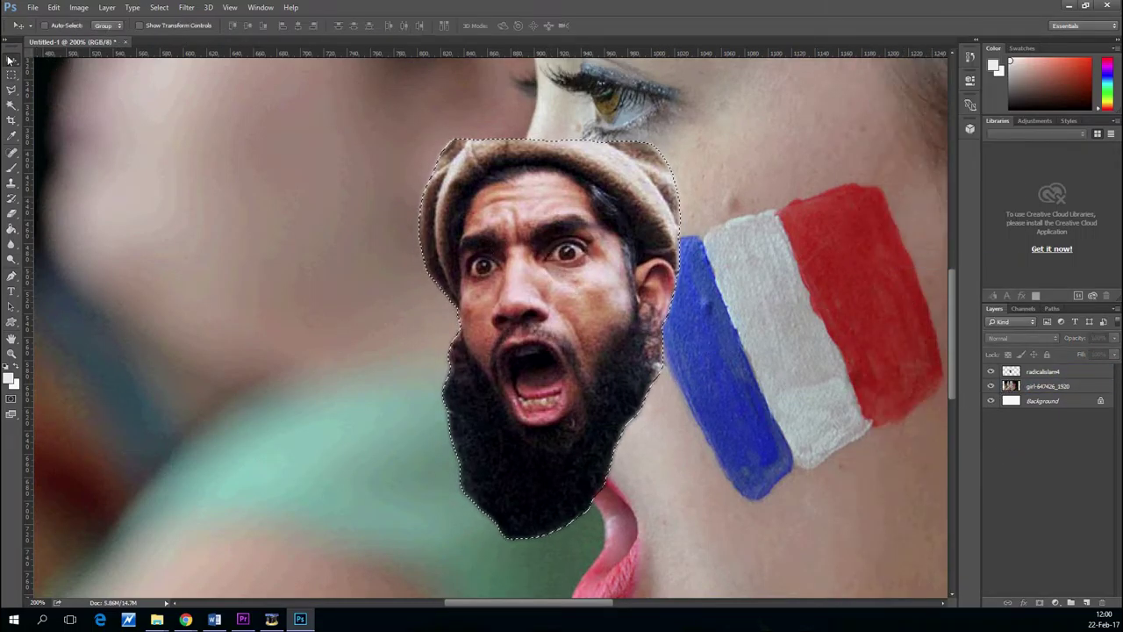
pyautogui.click(369, 269)
pyautogui.click(570, 233)
pyautogui.click(1043, 371)
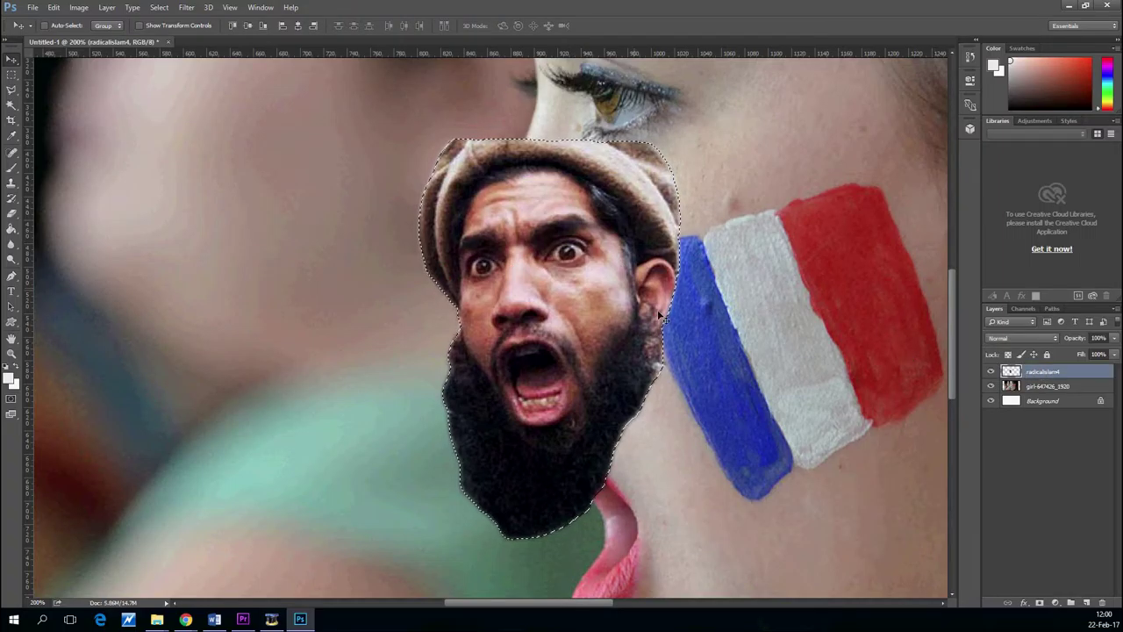
pyautogui.moveTo(622, 279); pyautogui.dragTo(407, 257)
pyautogui.scroll(-2, 407, 257)
pyautogui.moveTo(337, 214); pyautogui.dragTo(428, 415)
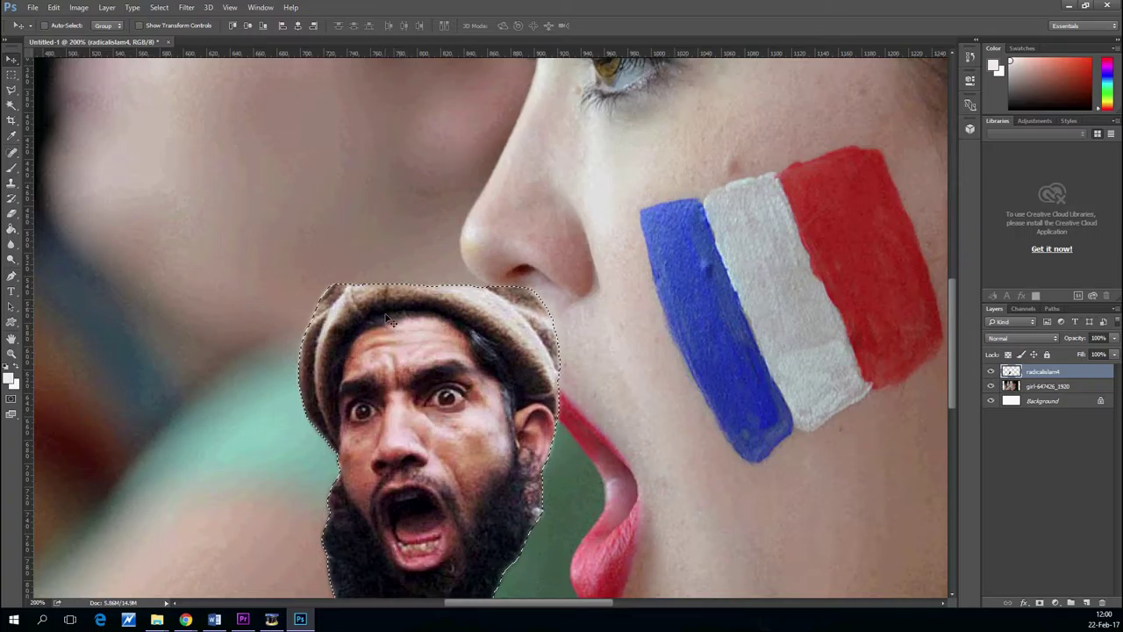
# Step: Drop the current selection, then select and erase the stray bits around the hat's upper edge
pyautogui.press('l')
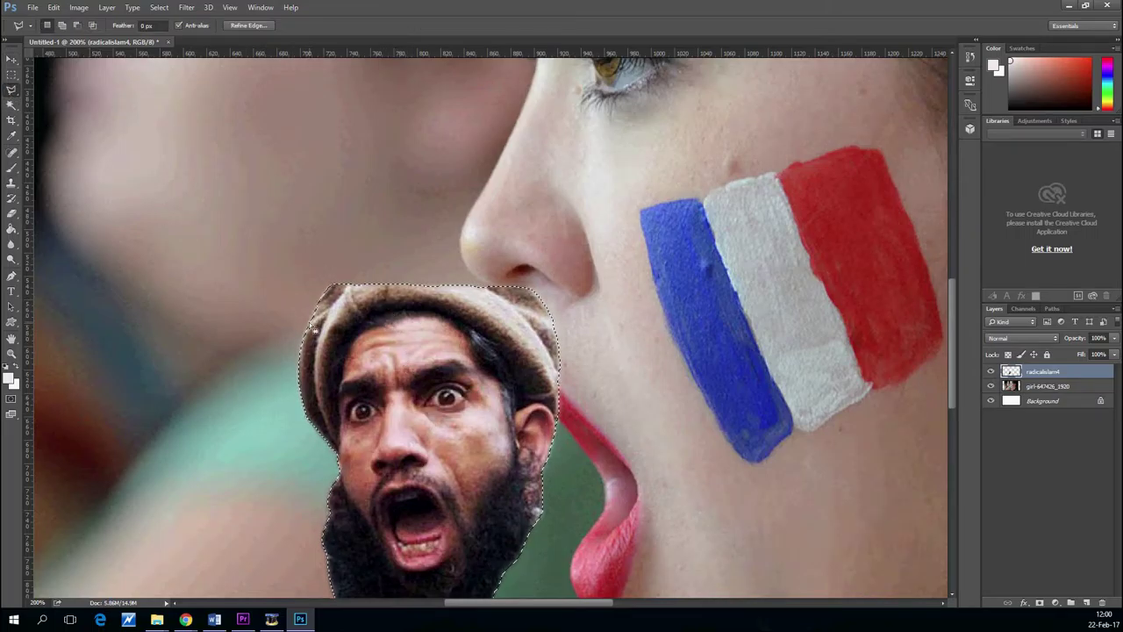
pyautogui.click(180, 137)
pyautogui.click(347, 290)
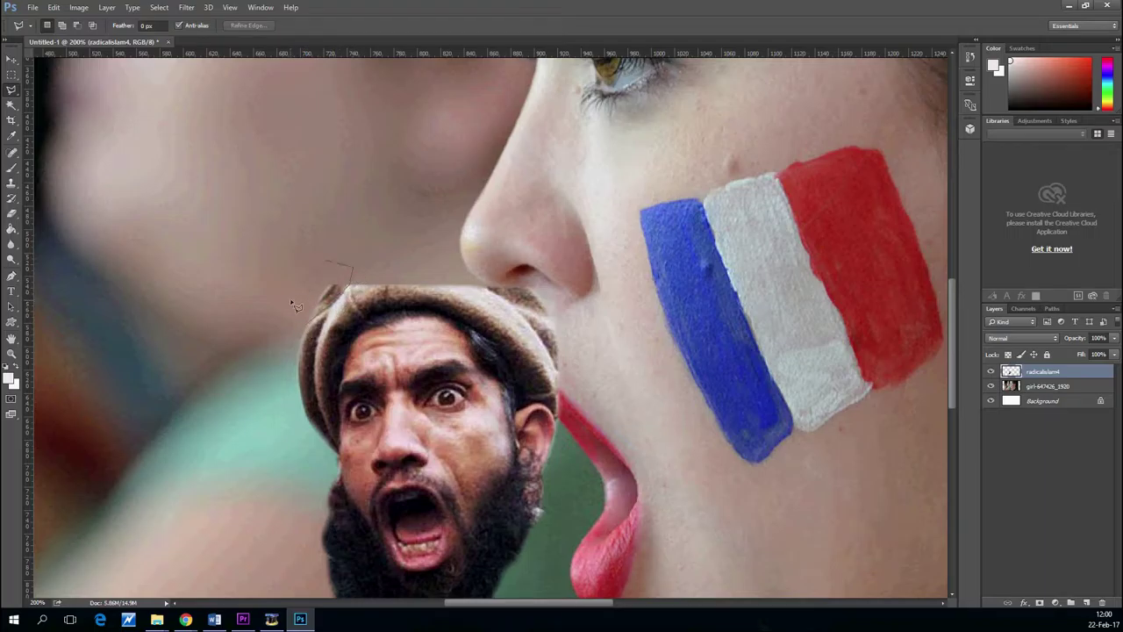
pyautogui.moveTo(296, 306); pyautogui.dragTo(298, 309)
pyautogui.click(571, 322)
pyautogui.doubleClick(409, 181)
pyautogui.press('Delete')
pyautogui.hotkey('ctrl', 'd')
# Step: Move the cut-out head further left, clear of the woman's open mouth
pyautogui.scroll(-1, 311, 177)
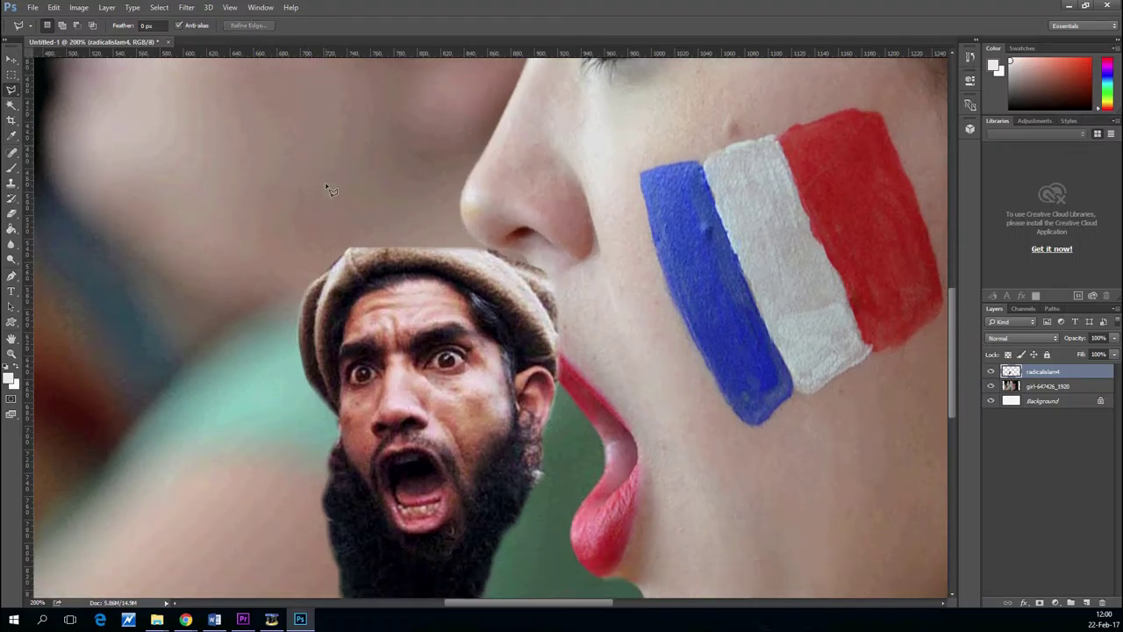
pyautogui.scroll(-2, 286, 235)
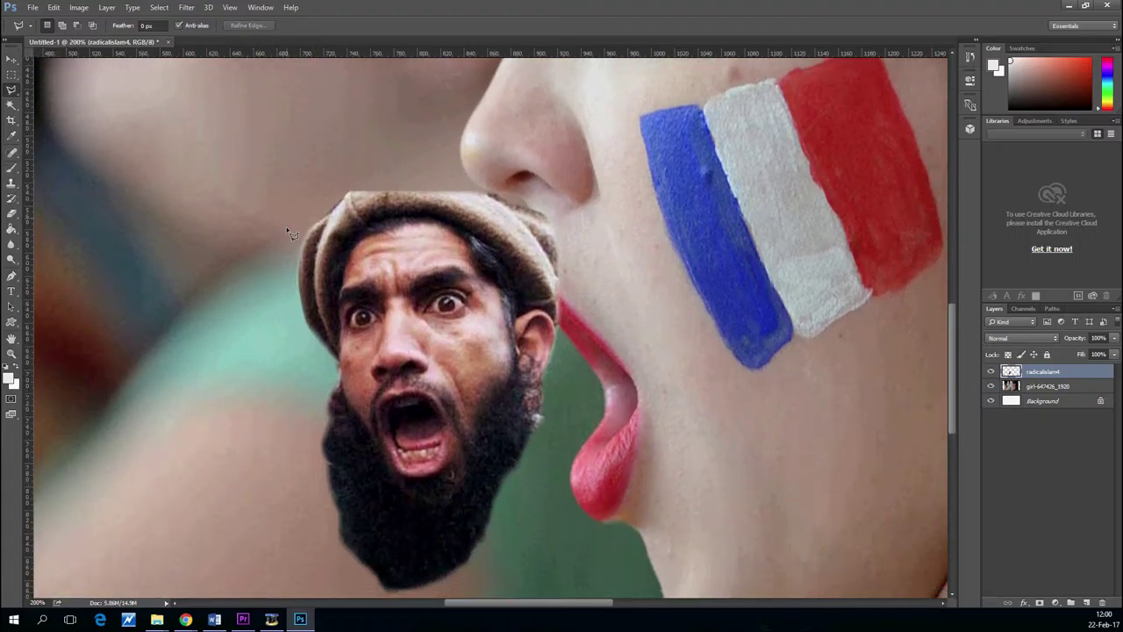
pyautogui.click(11, 59)
pyautogui.moveTo(386, 261); pyautogui.dragTo(298, 250)
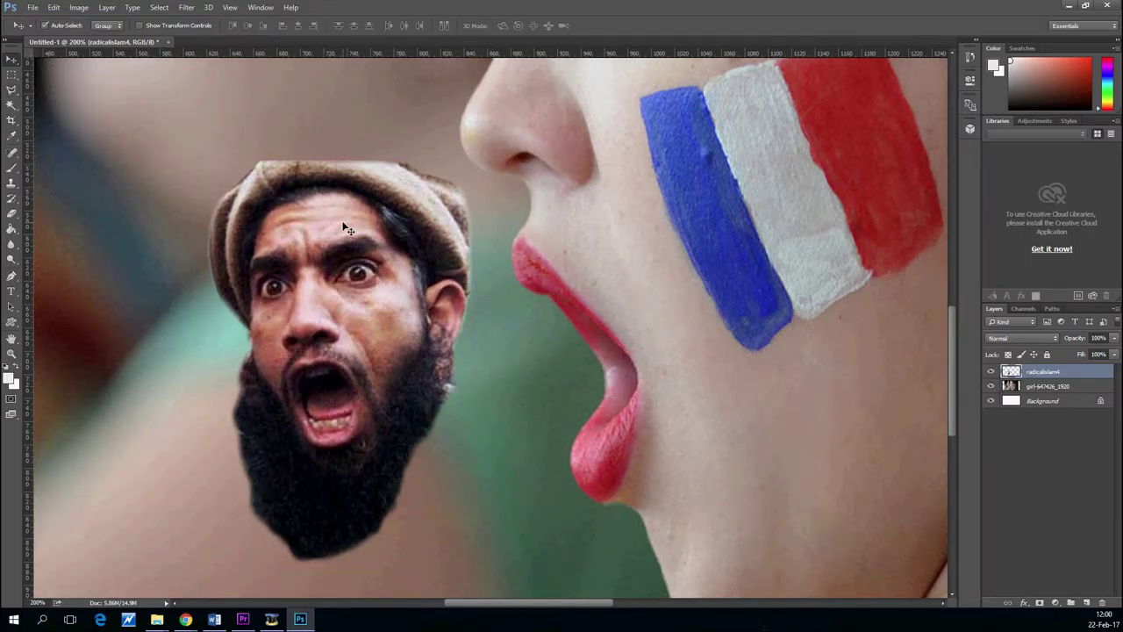
pyautogui.hotkey('ctrl', 't')
pyautogui.moveTo(373, 151); pyautogui.dragTo(170, 260)
pyautogui.moveTo(175, 325); pyautogui.dragTo(360, 338)
pyautogui.moveTo(327, 165); pyautogui.dragTo(341, 196)
pyautogui.press('Escape')
# Step: Free-transform the head with linked proportions to 86.6% scale, rotate it about -70° and place it at the open mouth
pyautogui.hotkey('ctrl', 't')
pyautogui.click(208, 25)
pyautogui.moveTo(480, 149); pyautogui.dragTo(187, 159)
pyautogui.moveTo(296, 280); pyautogui.dragTo(414, 260)
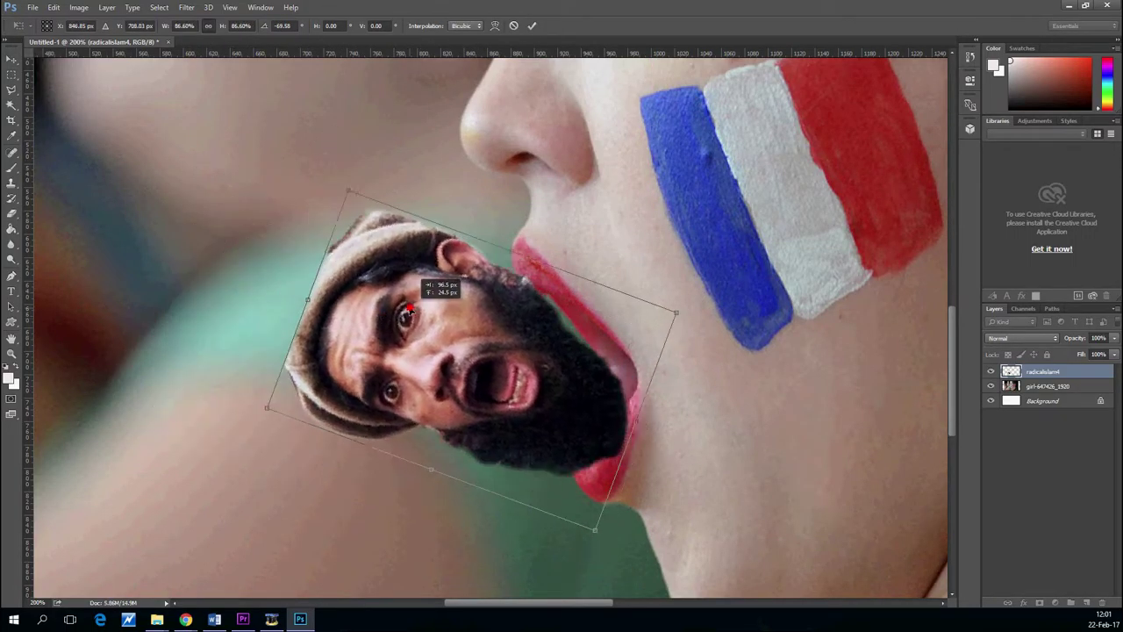
pyautogui.hotkey('ctrl', '0')
pyautogui.hotkey('ctrl', '1')
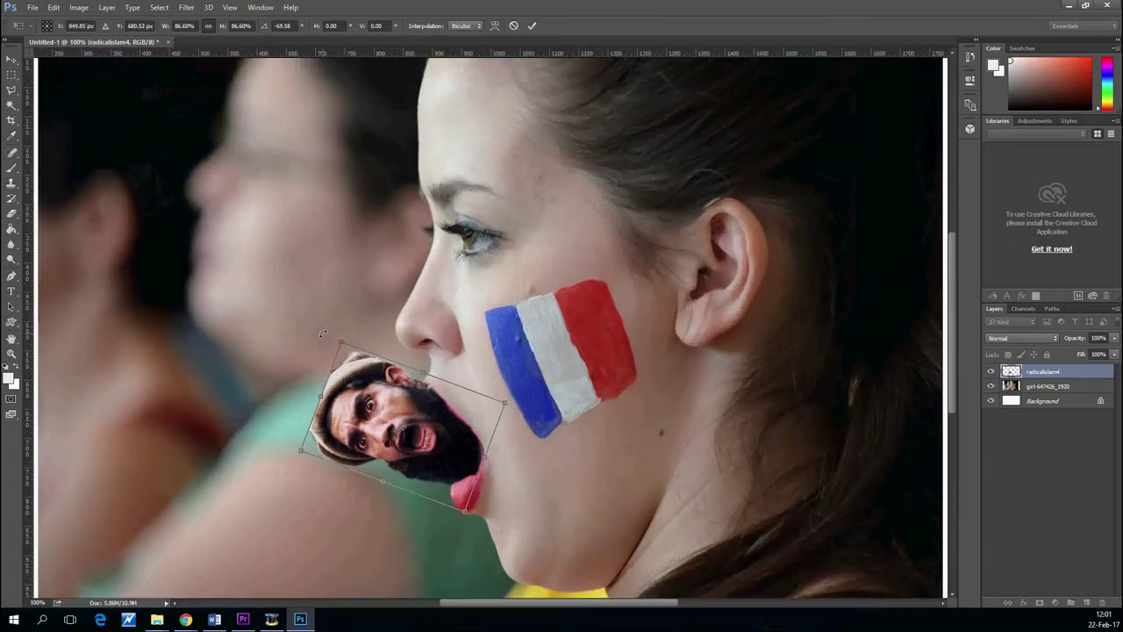
# Step: Shrink the head proportionally to about 71%, fit its beard between the woman's lips and apply the transform
pyautogui.moveTo(393, 400); pyautogui.dragTo(396, 404)
pyautogui.moveTo(508, 409); pyautogui.dragTo(470, 418)
pyautogui.moveTo(361, 432); pyautogui.dragTo(387, 426)
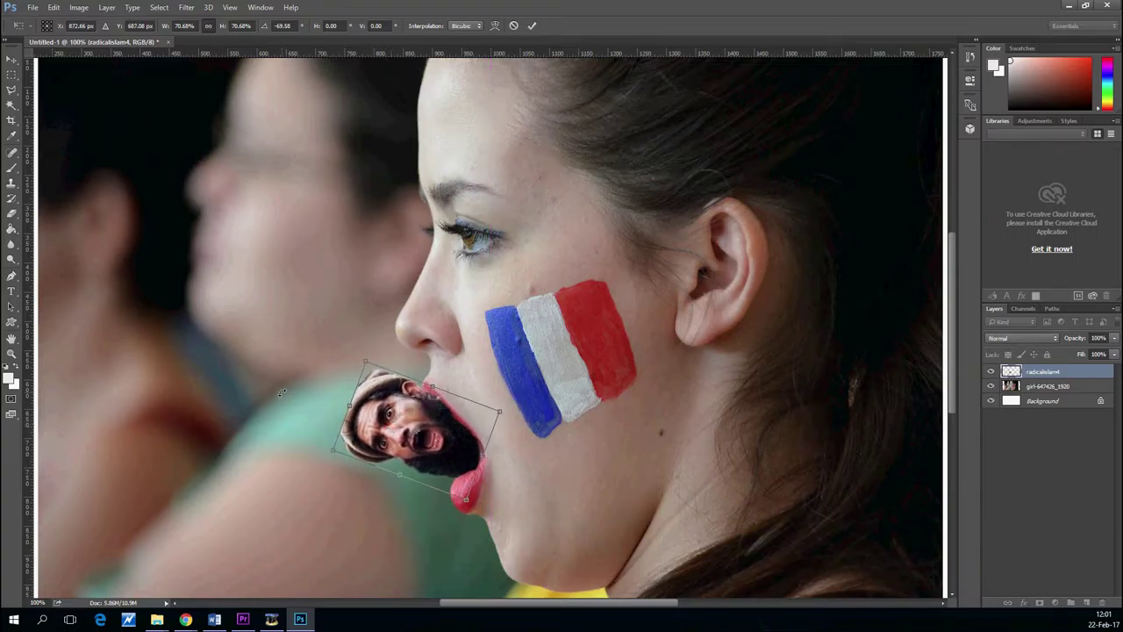
pyautogui.press('Return')
pyautogui.scroll(-1, 306, 368)
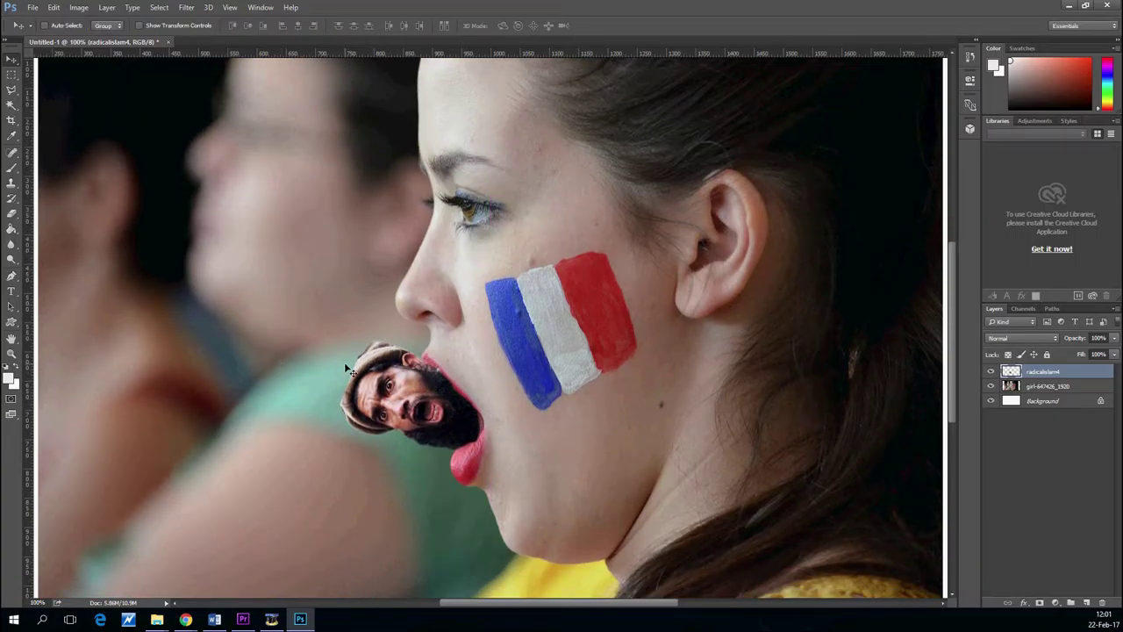
pyautogui.hotkey('ctrl', '-')
pyautogui.press('ctrl')
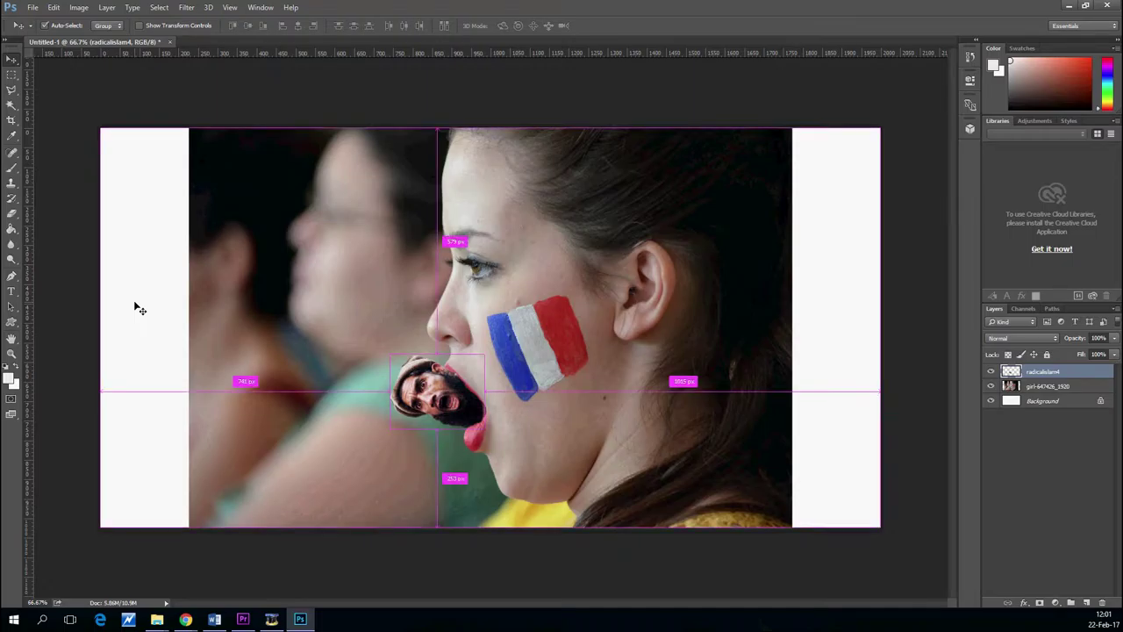
# Step: Move the head left, away from the woman's mouth, to uncover her lips
pyautogui.hotkey('ctrl', '+')
pyautogui.hotkey('ctrl', '+')
pyautogui.hotkey('ctrl', '+')
pyautogui.moveTo(193, 349); pyautogui.dragTo(305, 88)
pyautogui.moveTo(292, 235)
pyautogui.mouseDown()
pyautogui.moveTo(296, 307)
pyautogui.moveTo(309, 309)
pyautogui.moveTo(211, 330)
pyautogui.moveTo(132, 298)
pyautogui.mouseUp()
# Step: On the girl-647426_1920 layer, outline the front of the woman's lips and adjoining skin with the Polygonal Lasso
pyautogui.press('l')
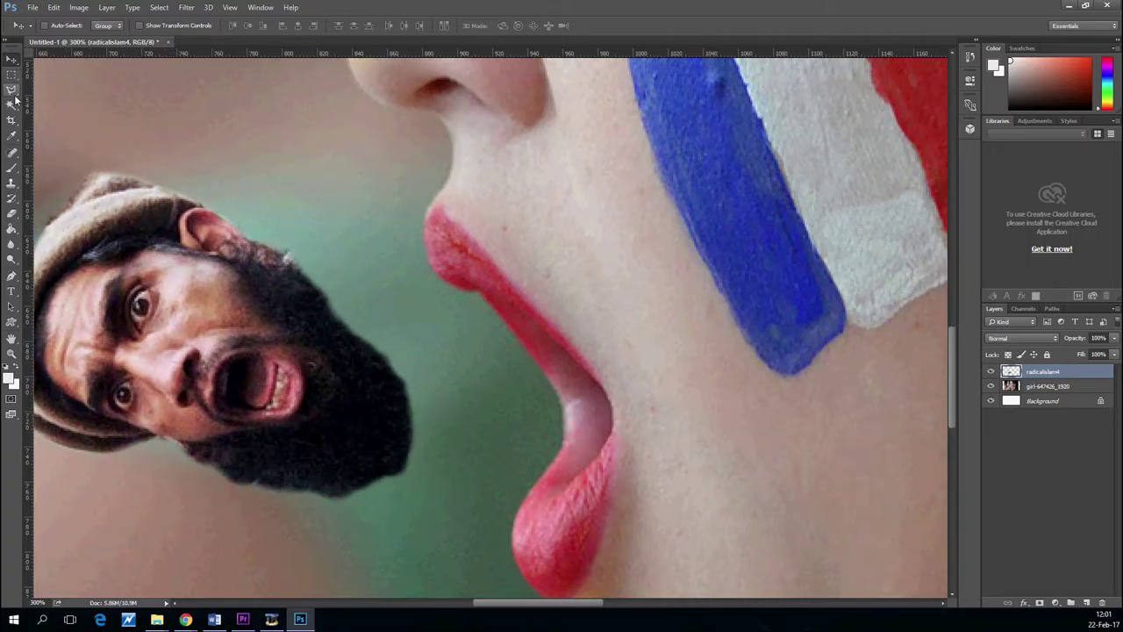
pyautogui.click(1030, 392)
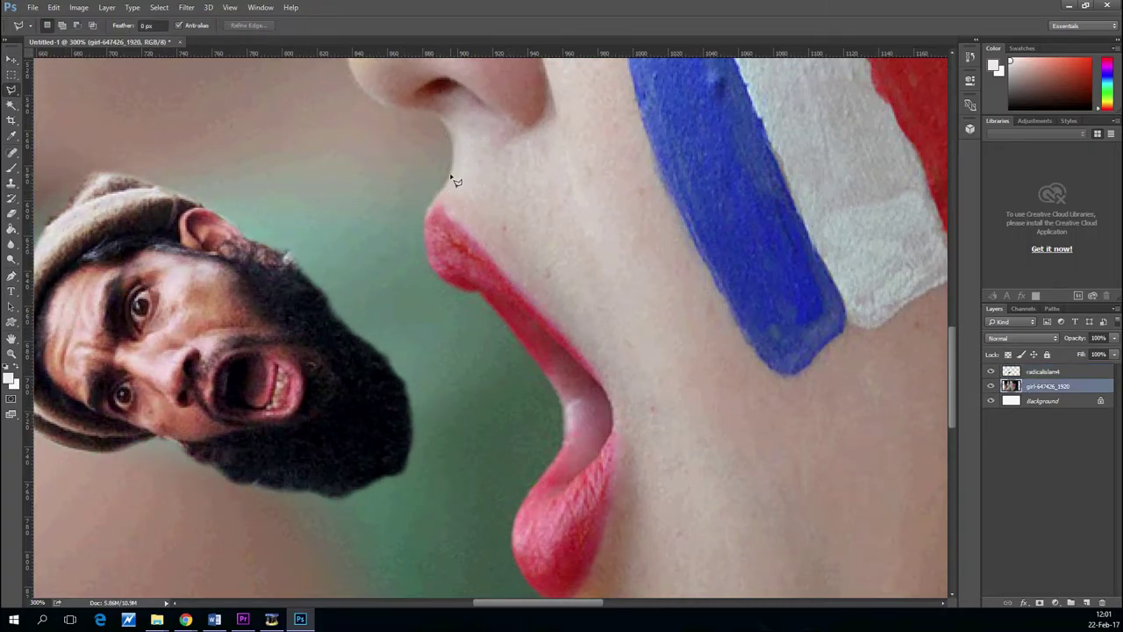
pyautogui.moveTo(441, 195)
pyautogui.mouseDown()
pyautogui.moveTo(426, 227)
pyautogui.moveTo(429, 258)
pyautogui.mouseUp()
pyautogui.moveTo(471, 297); pyautogui.dragTo(551, 381)
pyautogui.moveTo(516, 313); pyautogui.dragTo(566, 352)
pyautogui.moveTo(608, 395); pyautogui.dragTo(614, 419)
pyautogui.moveTo(565, 495); pyautogui.dragTo(537, 516)
pyautogui.moveTo(520, 566); pyautogui.dragTo(536, 492)
pyautogui.moveTo(546, 564)
pyautogui.mouseDown()
pyautogui.moveTo(592, 566)
pyautogui.moveTo(626, 595)
pyautogui.moveTo(710, 470)
pyautogui.moveTo(663, 226)
pyautogui.moveTo(501, 134)
pyautogui.moveTo(457, 129)
pyautogui.mouseUp()
# Step: Separate the selected lip area onto its own layer and name it "lips front"
pyautogui.rightClick(580, 211)
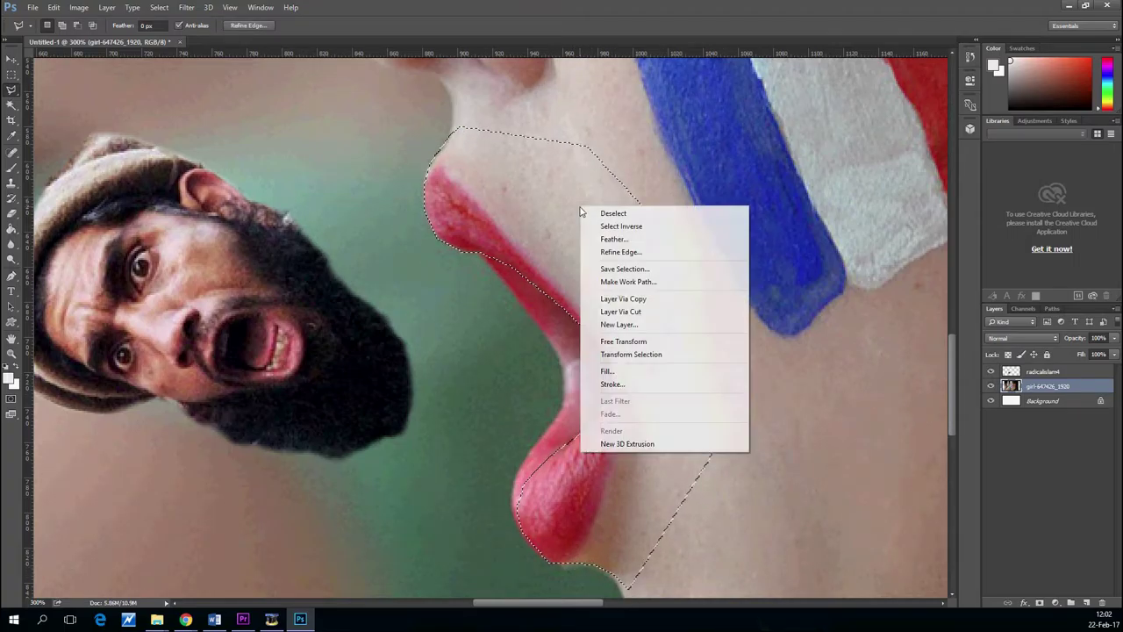
pyautogui.click(646, 318)
pyautogui.doubleClick(1036, 390)
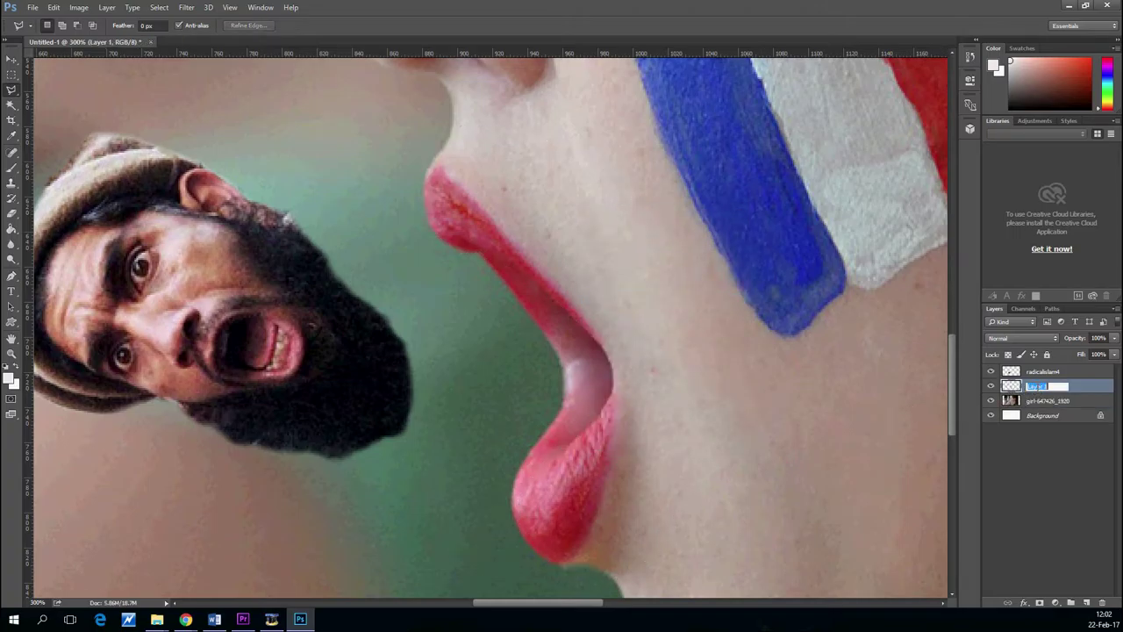
pyautogui.write('lips front')
pyautogui.press('Return')
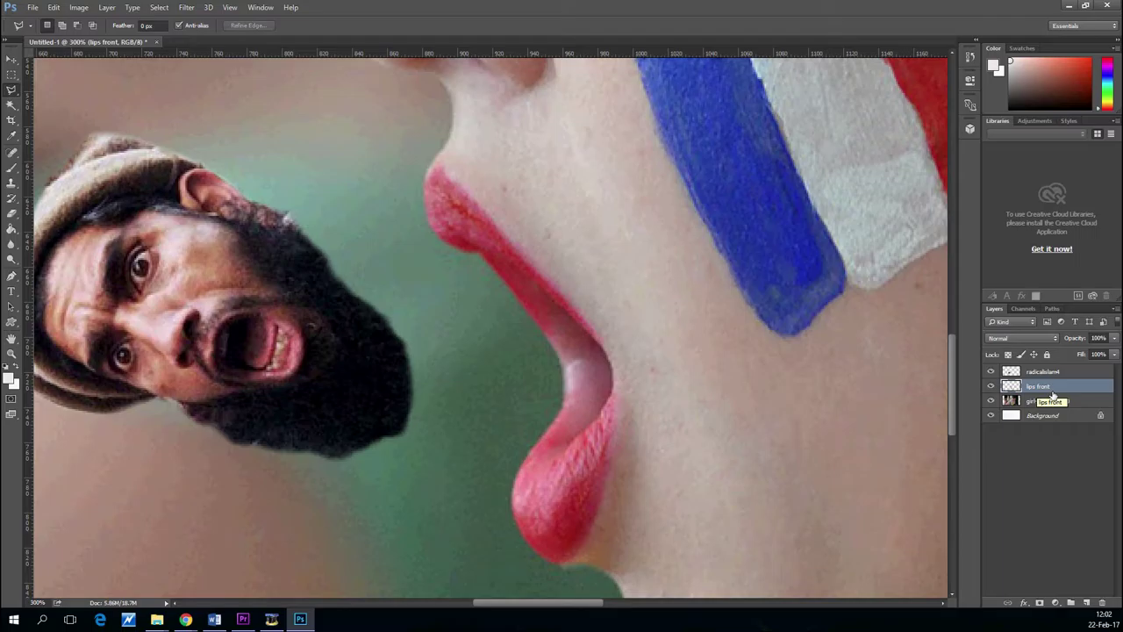
# Step: Place the lips front layer above radicalislam4 and move the man's head back into the woman's mouth, behind her lips
pyautogui.moveTo(1052, 388); pyautogui.dragTo(1046, 366)
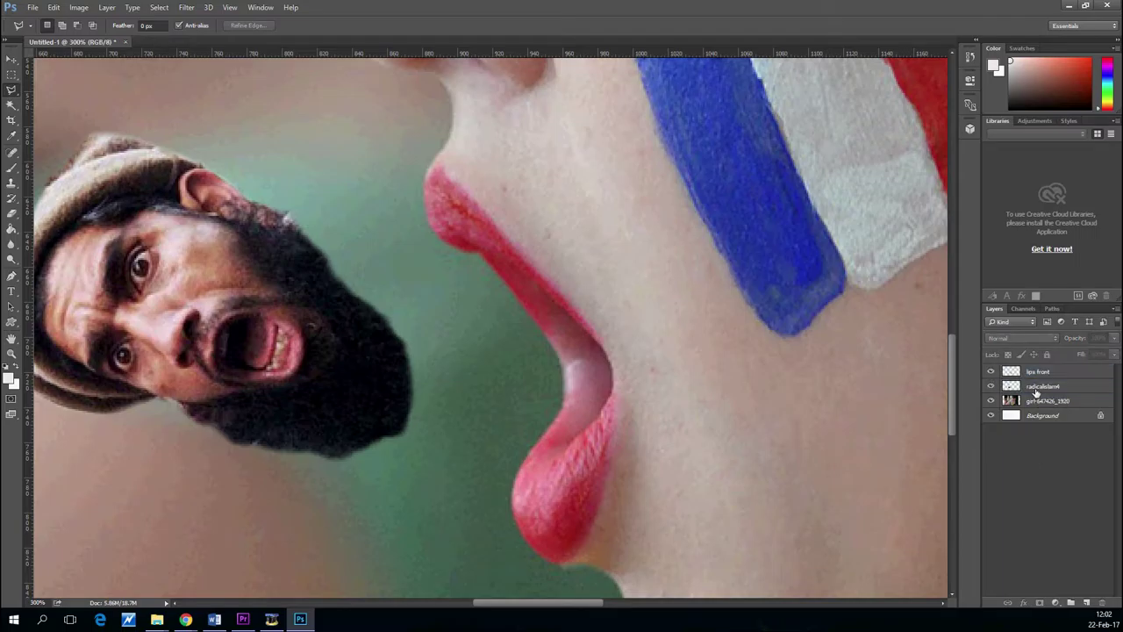
pyautogui.click(1038, 392)
pyautogui.click(11, 59)
pyautogui.moveTo(142, 268)
pyautogui.mouseDown()
pyautogui.moveTo(368, 284)
pyautogui.moveTo(359, 297)
pyautogui.mouseUp()
# Step: Load the outline of the lips front layer as a selection, slightly smooth it with Refine Edge, and deselect
pyautogui.click(1045, 371)
pyautogui.keyDown('ctrl'); pyautogui.click(1011, 371); pyautogui.keyUp('ctrl')
pyautogui.click(12, 76)
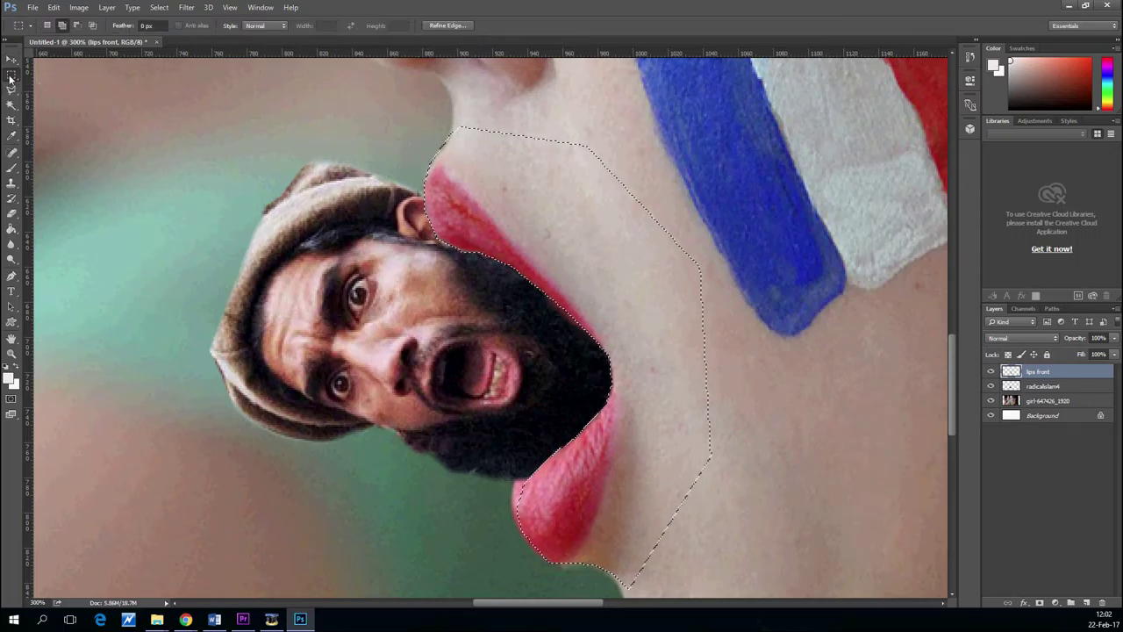
pyautogui.click(448, 26)
pyautogui.click(212, 290)
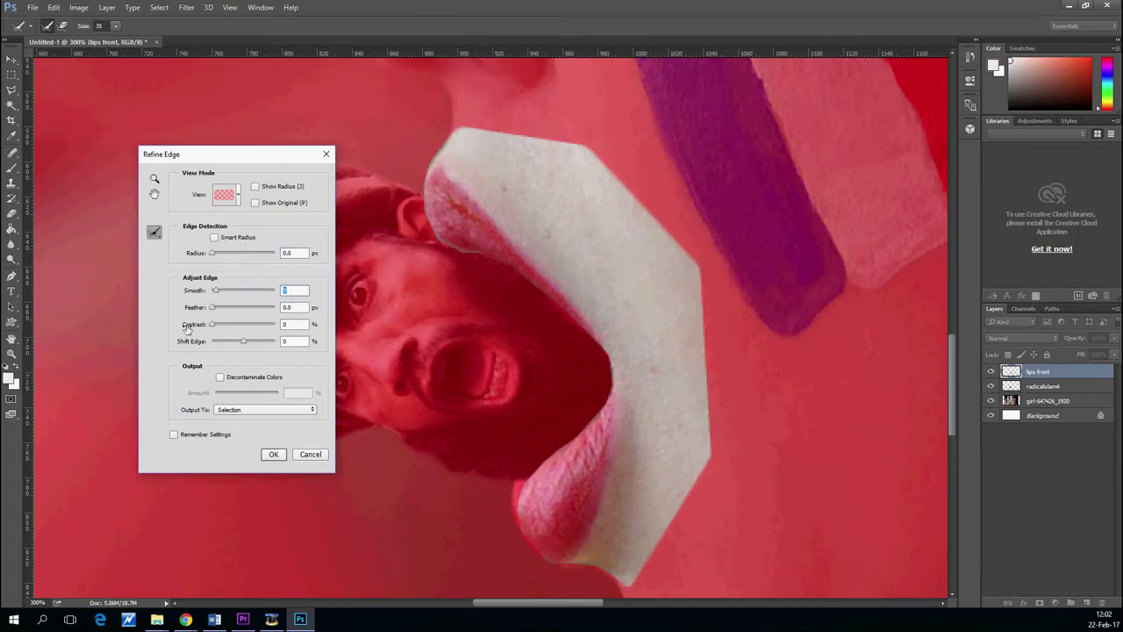
pyautogui.click(211, 308)
pyautogui.click(272, 454)
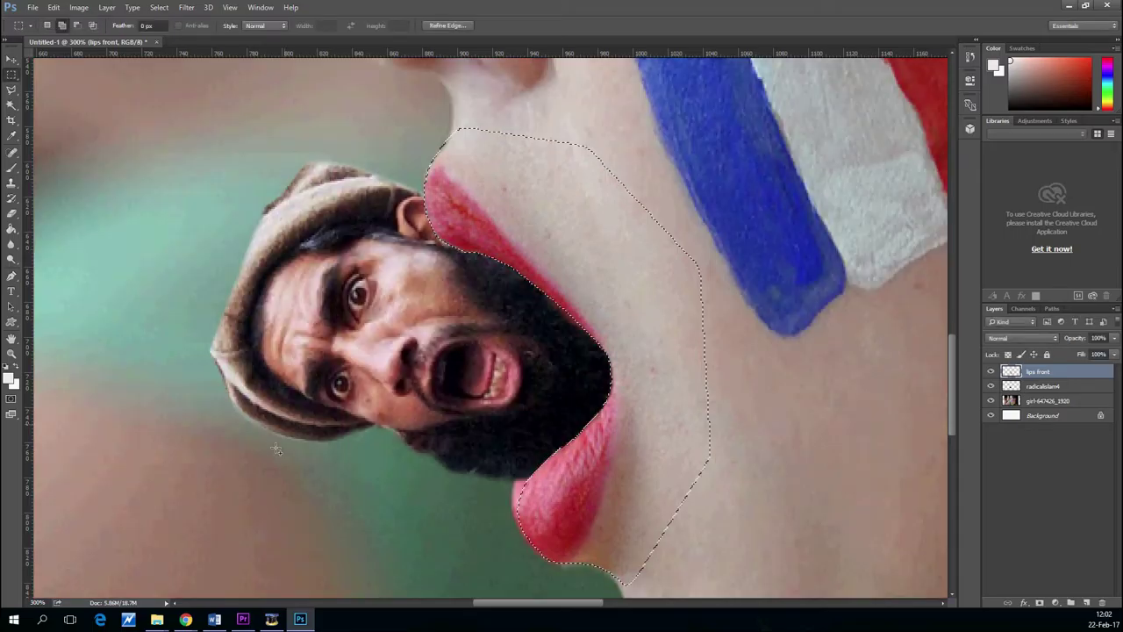
pyautogui.hotkey('ctrl', 'd')
# Step: Apply an Exposure adjustment to the radicalislam4 layer, tuning exposure, offset and gamma to lighten the head's dark tones
pyautogui.hotkey('ctrl', '-')
pyautogui.hotkey('ctrl', '-')
pyautogui.hotkey('ctrl', '-')
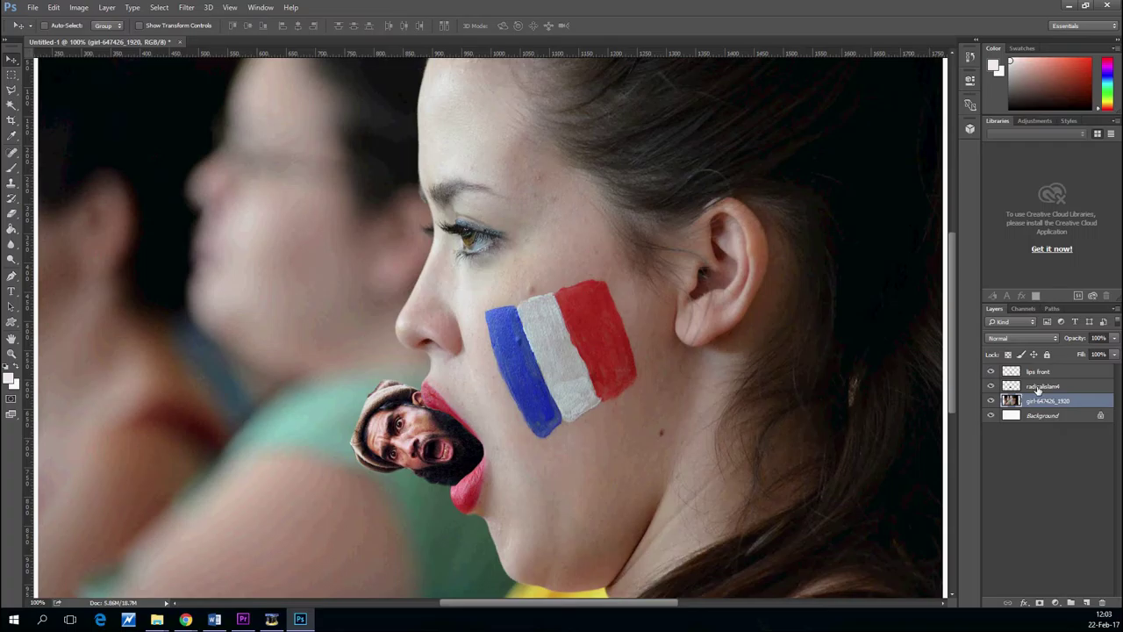
pyautogui.click(1038, 387)
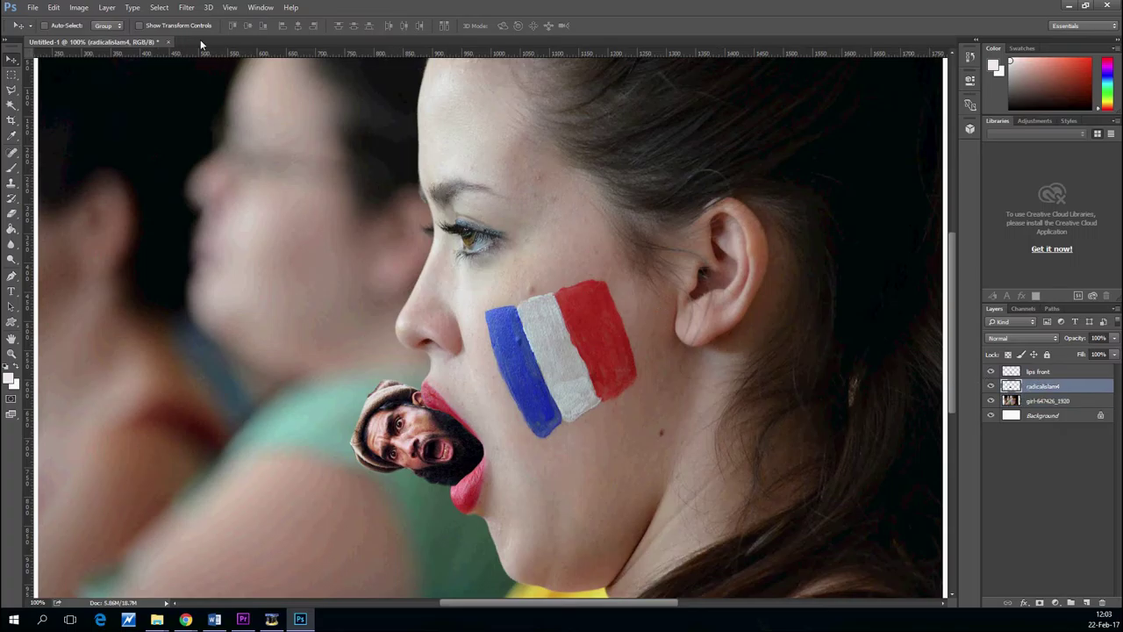
pyautogui.click(78, 7)
pyautogui.moveTo(130, 38)
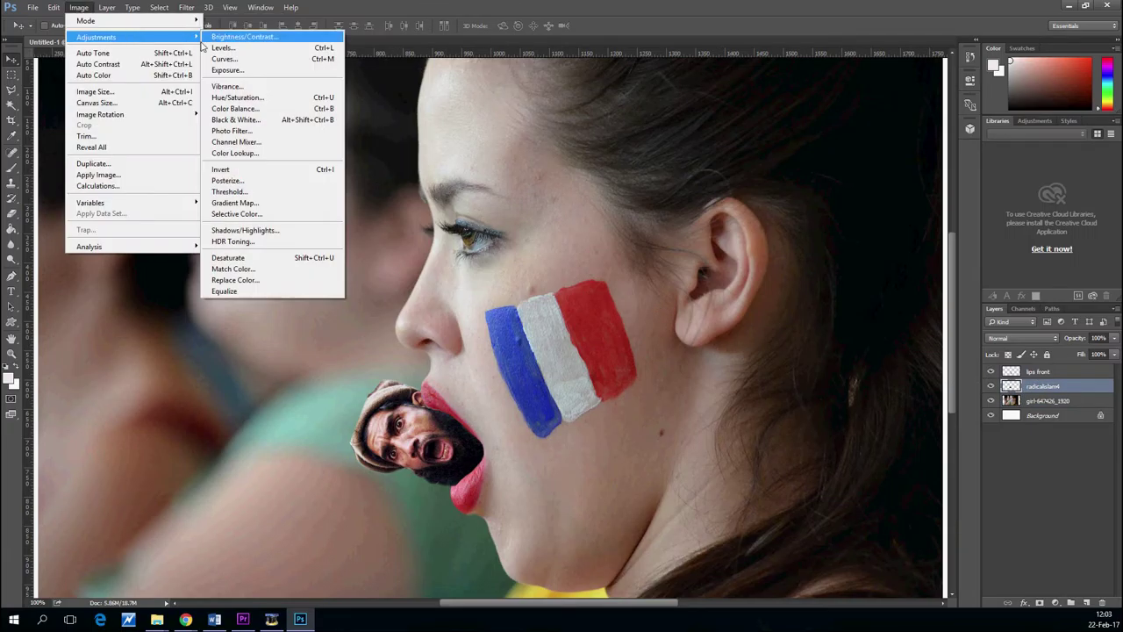
pyautogui.click(248, 71)
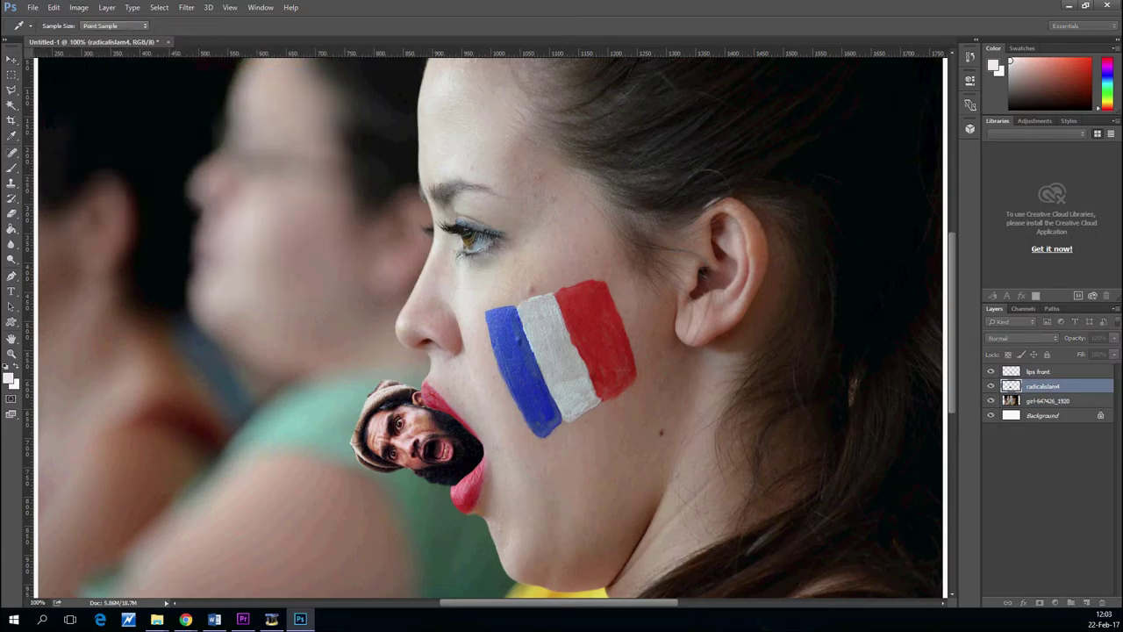
pyautogui.moveTo(226, 193); pyautogui.dragTo(229, 192)
pyautogui.moveTo(225, 218); pyautogui.dragTo(229, 219)
pyautogui.moveTo(226, 246); pyautogui.dragTo(223, 248)
pyautogui.click(337, 155)
# Step: Adjust Curves on the radicalislam4 layer, raising the shadows and setting a highlight point at input 188, output 175, and compare the preview
pyautogui.click(78, 7)
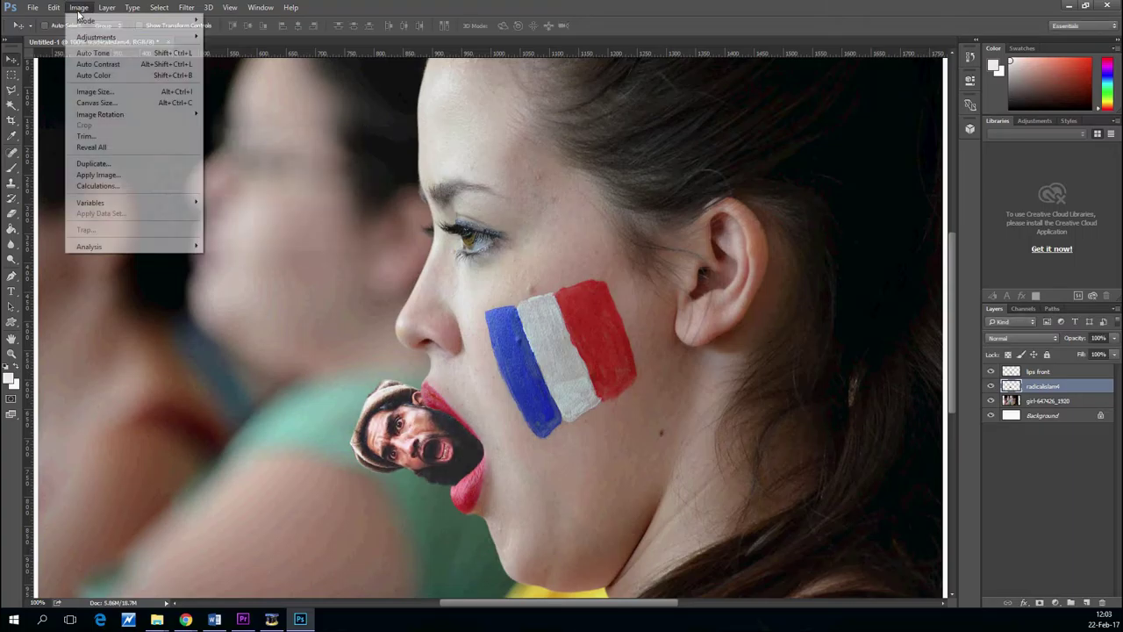
pyautogui.moveTo(119, 40)
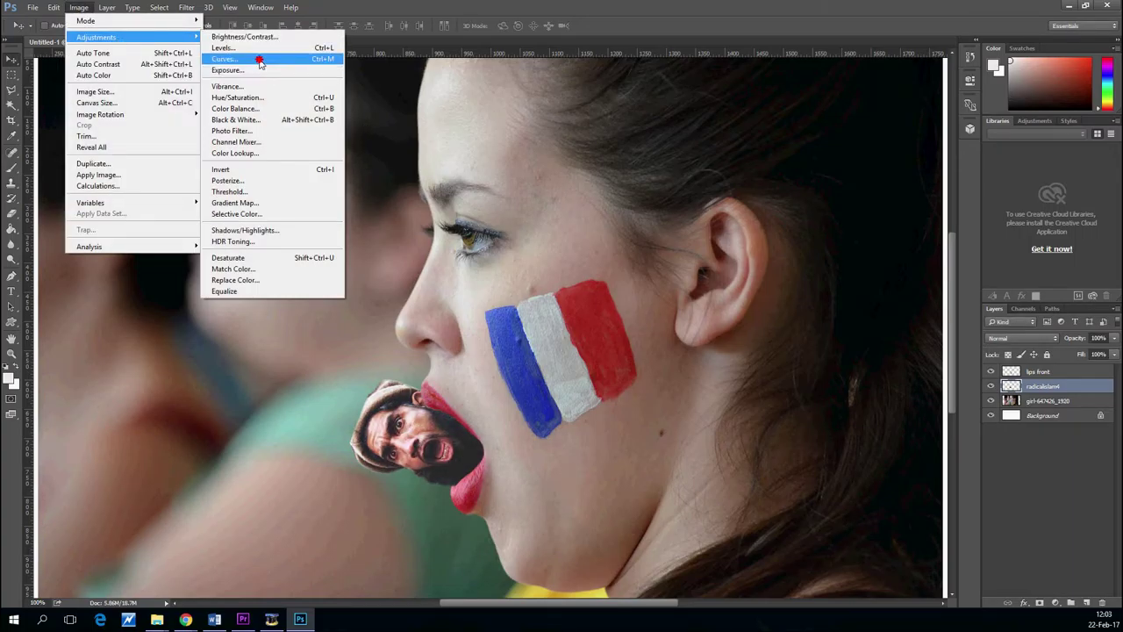
pyautogui.click(259, 59)
pyautogui.moveTo(498, 254); pyautogui.dragTo(460, 282)
pyautogui.moveTo(525, 224); pyautogui.dragTo(537, 221)
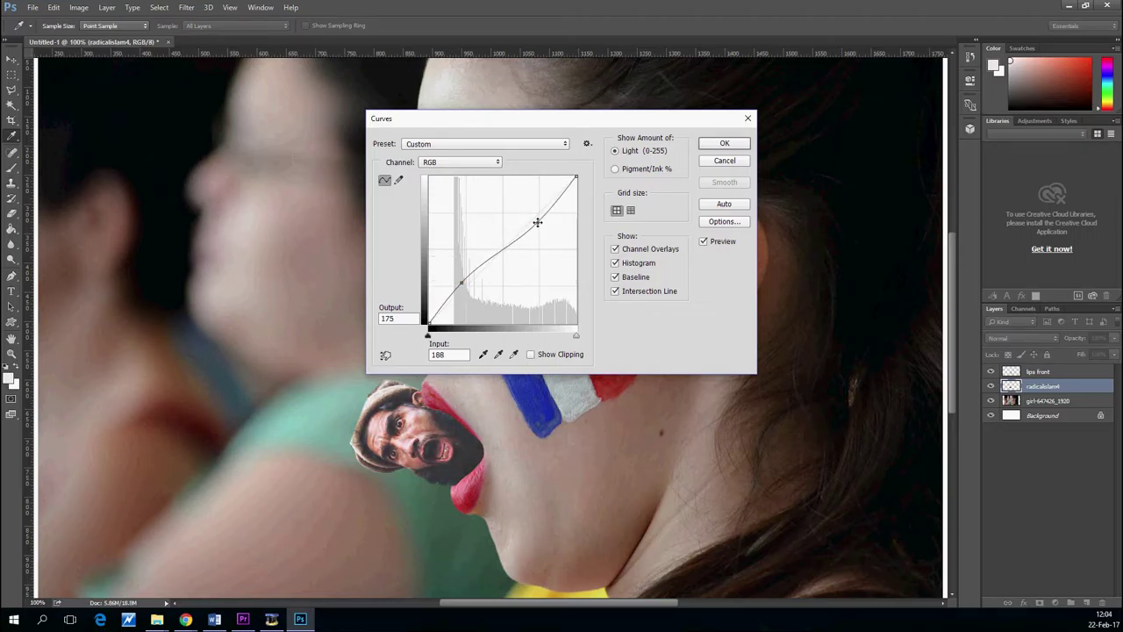
pyautogui.moveTo(512, 127); pyautogui.dragTo(671, 115)
pyautogui.click(869, 238)
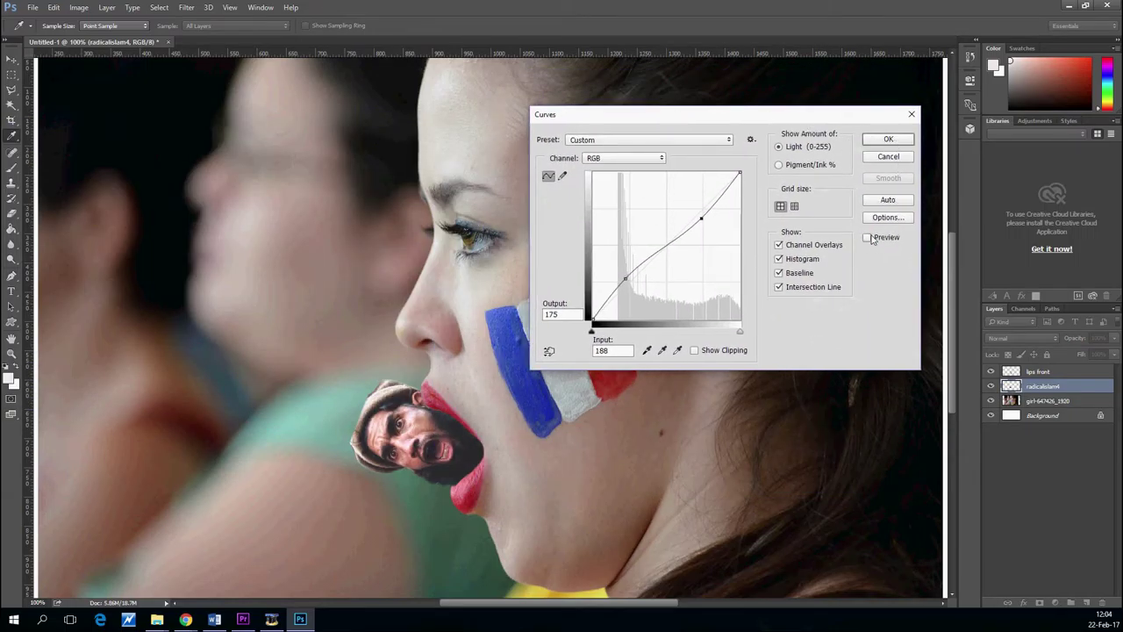
pyautogui.click(869, 239)
pyautogui.click(869, 239)
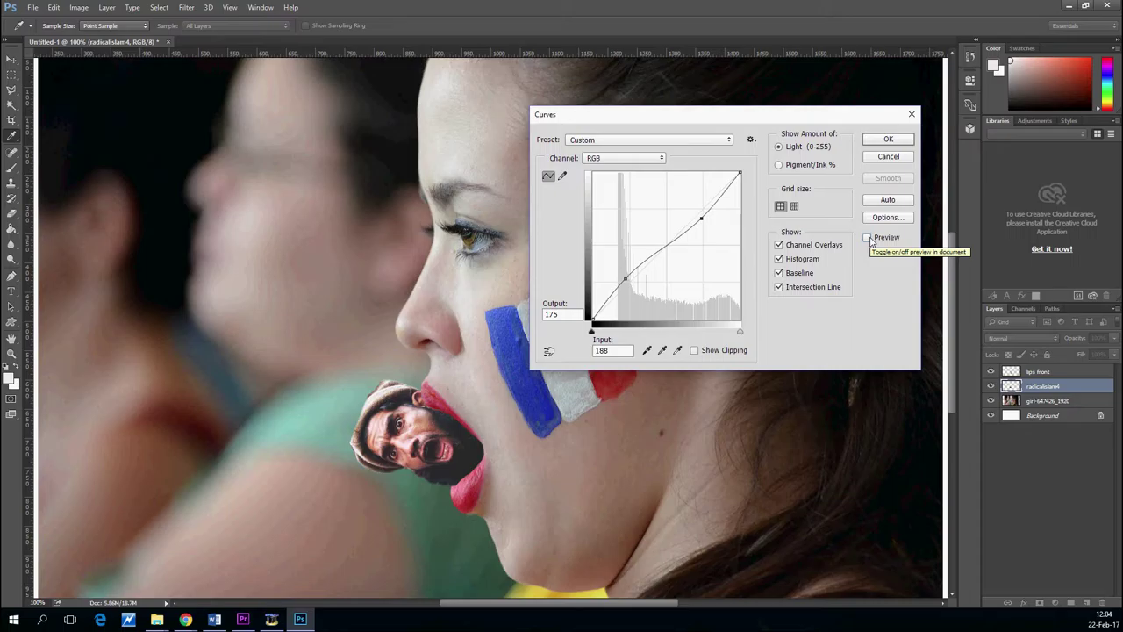
pyautogui.click(869, 238)
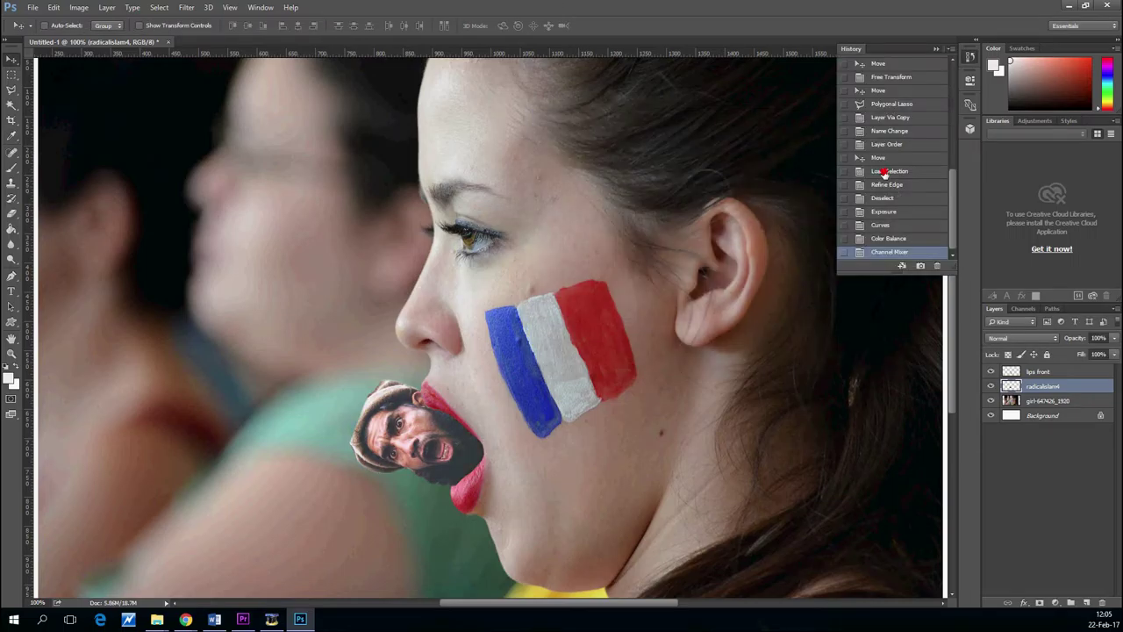
# Step: Compare the composite before and after the tonal corrections by switching between the Load Selection and Channel Mixer history states
pyautogui.click(885, 172)
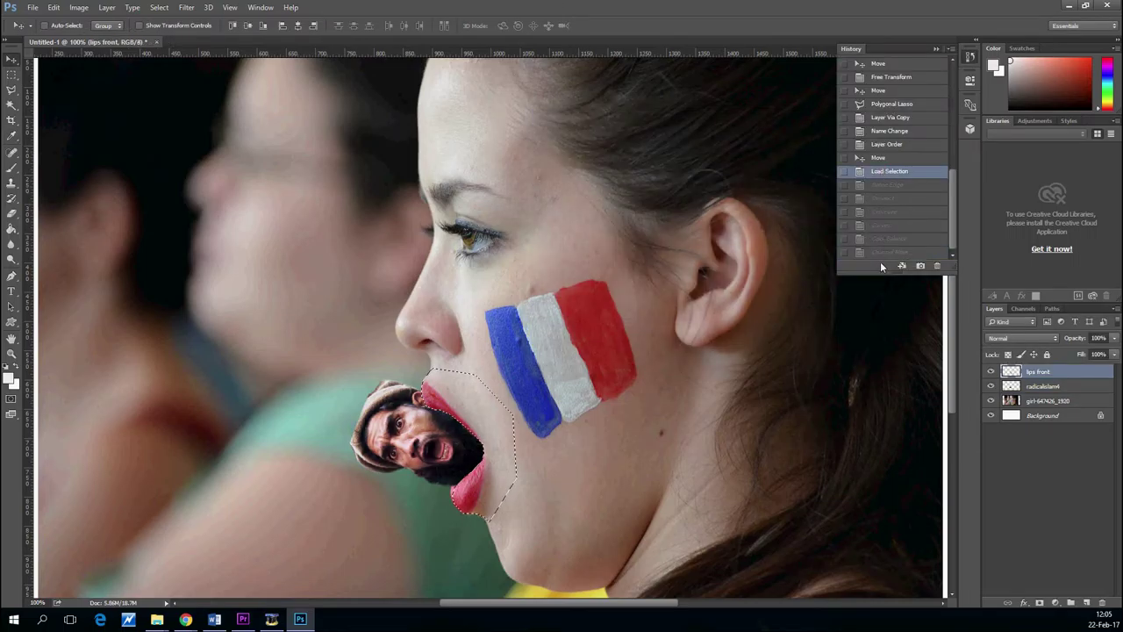
pyautogui.click(884, 252)
pyautogui.click(886, 171)
pyautogui.click(886, 252)
pyautogui.click(970, 58)
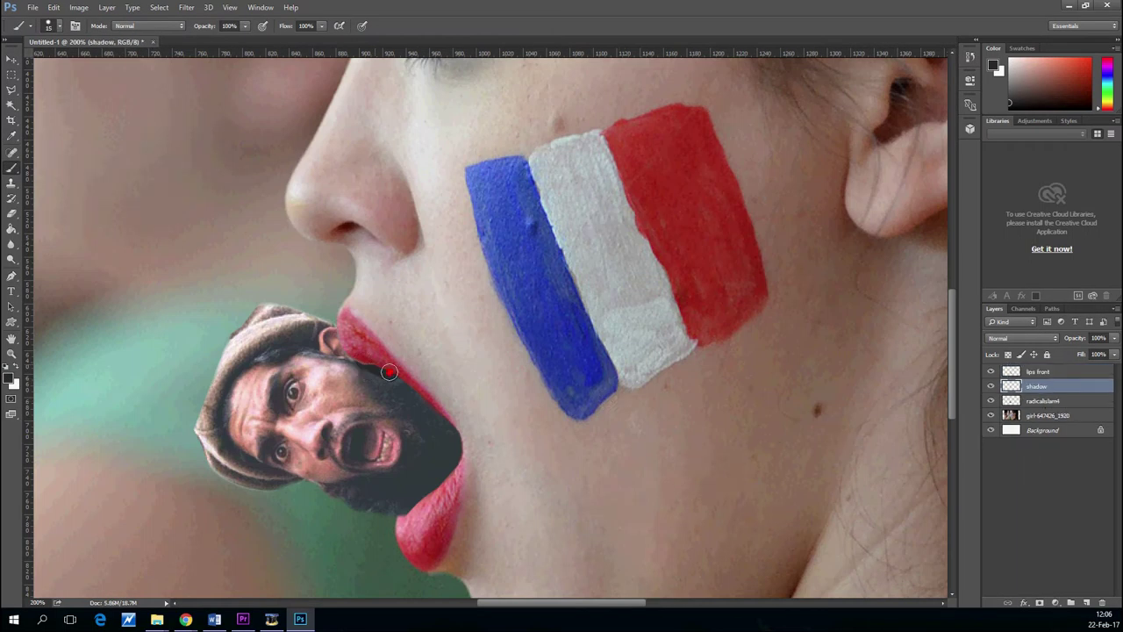
# Step: Paint a dark shadow on the shadow layer where the head meets the upper lip, and lower the brush opacity to 19%
pyautogui.moveTo(390, 372); pyautogui.dragTo(452, 439)
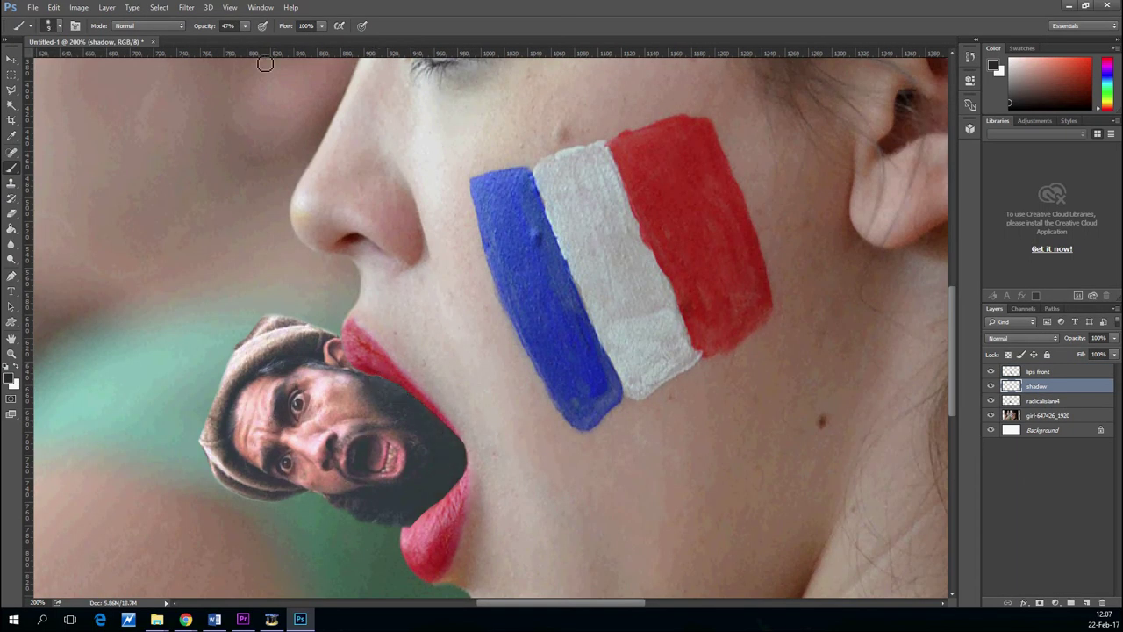
pyautogui.moveTo(245, 26); pyautogui.dragTo(226, 42)
pyautogui.hotkey('ctrl', '-')
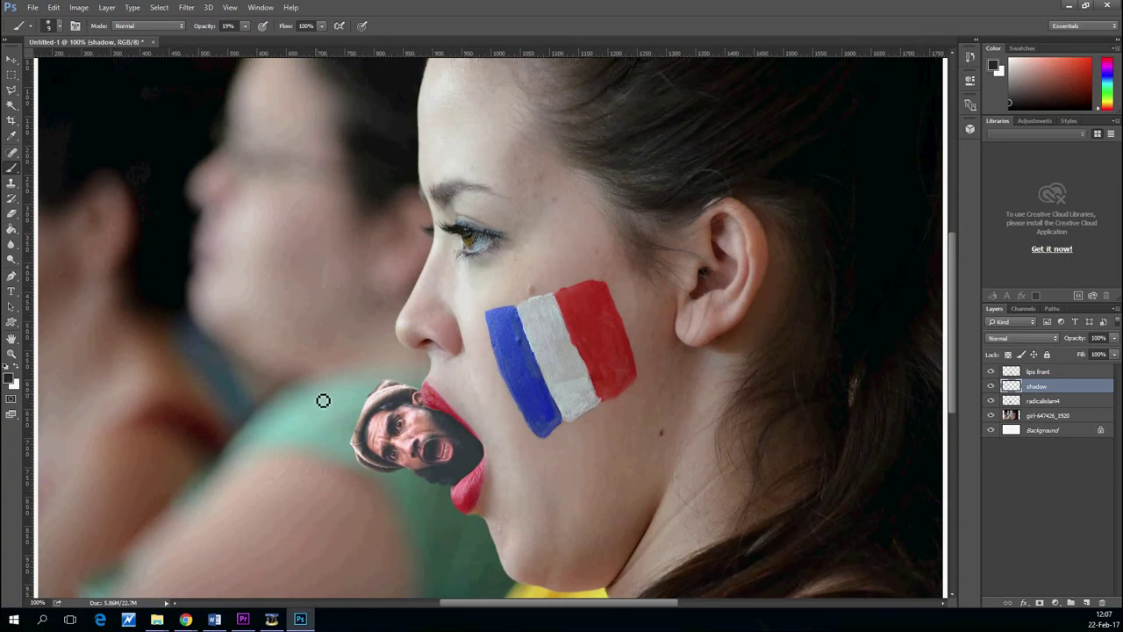
# Step: Crop the canvas to the width of the woman's photo, removing the white margins on both sides
pyautogui.scroll(-2, 322, 405)
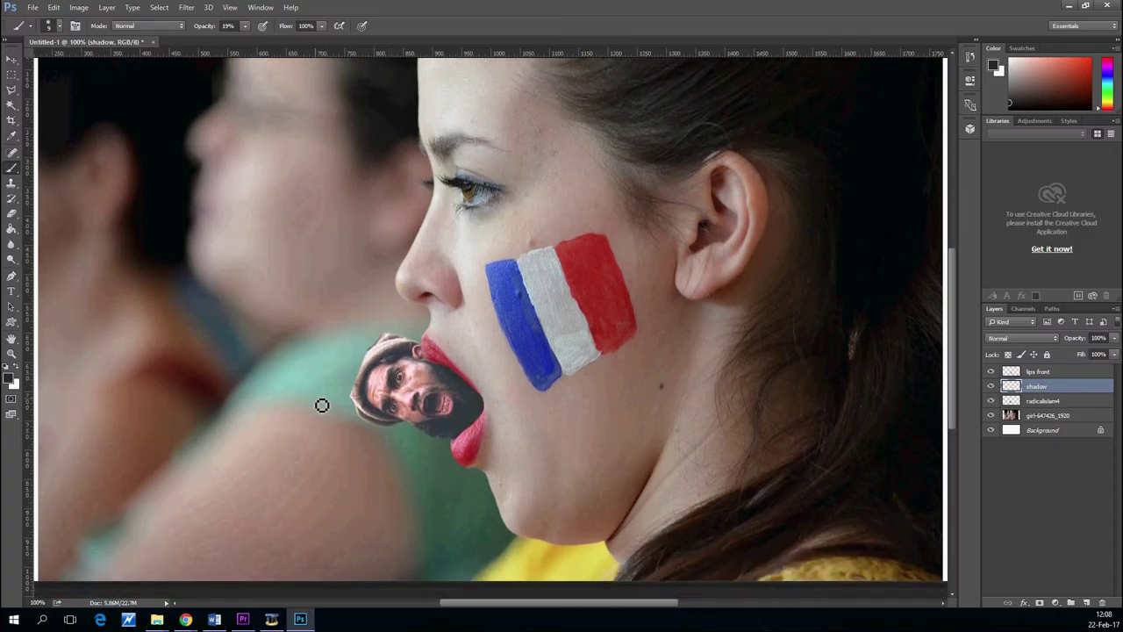
pyautogui.hotkey('ctrl', '-')
pyautogui.hotkey('ctrl', '-')
pyautogui.hotkey('ctrl', '+')
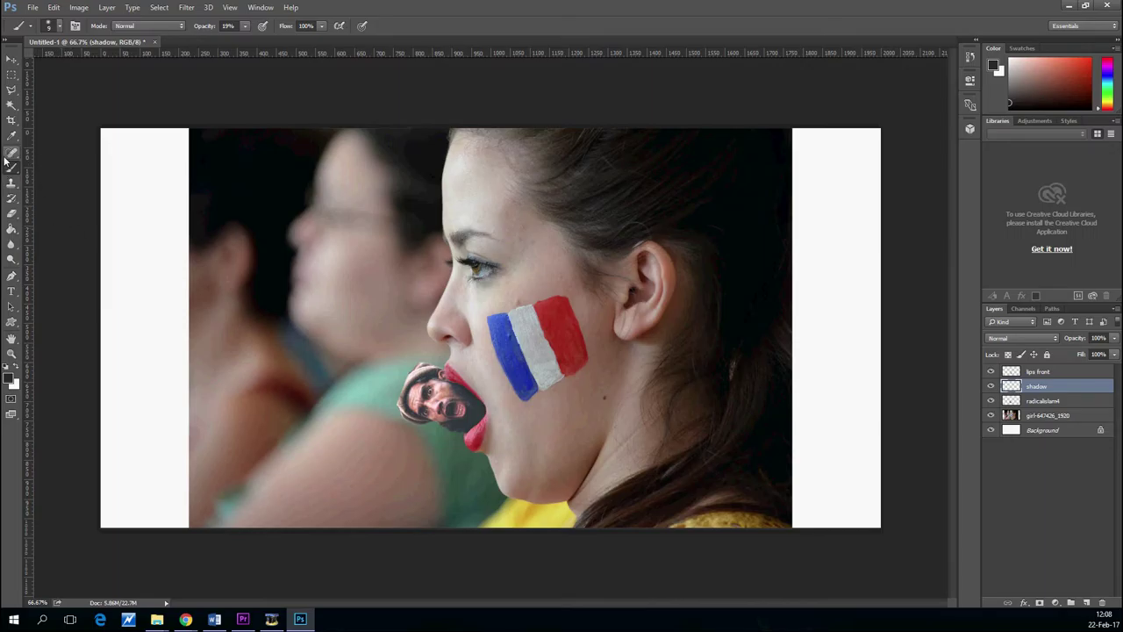
pyautogui.click(11, 119)
pyautogui.moveTo(104, 330); pyautogui.dragTo(146, 318)
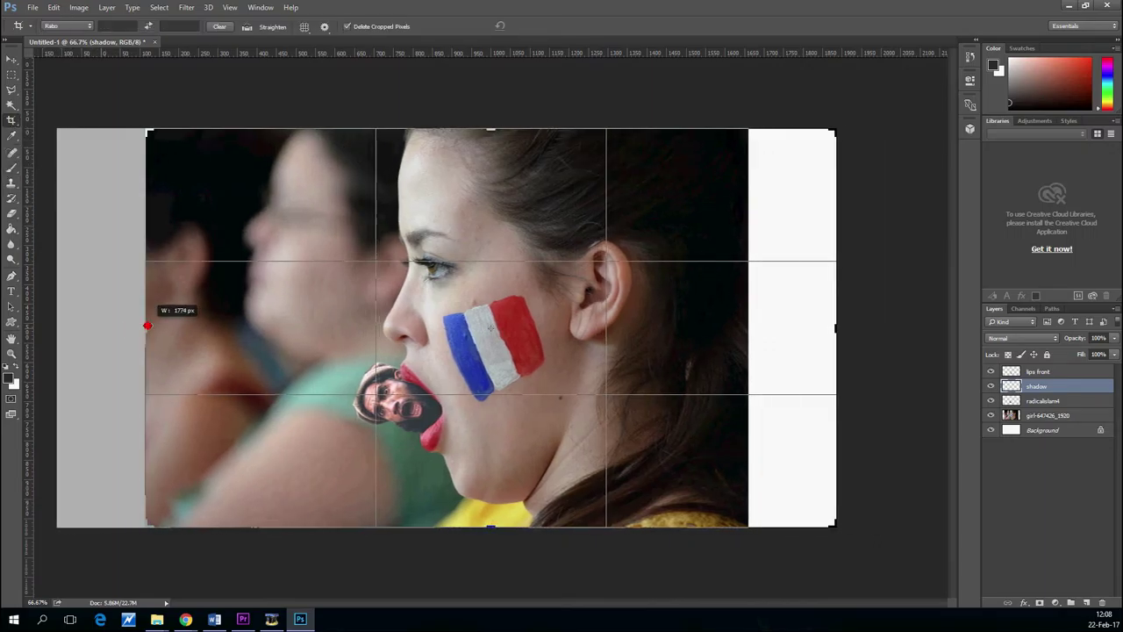
pyautogui.moveTo(827, 329); pyautogui.dragTo(792, 328)
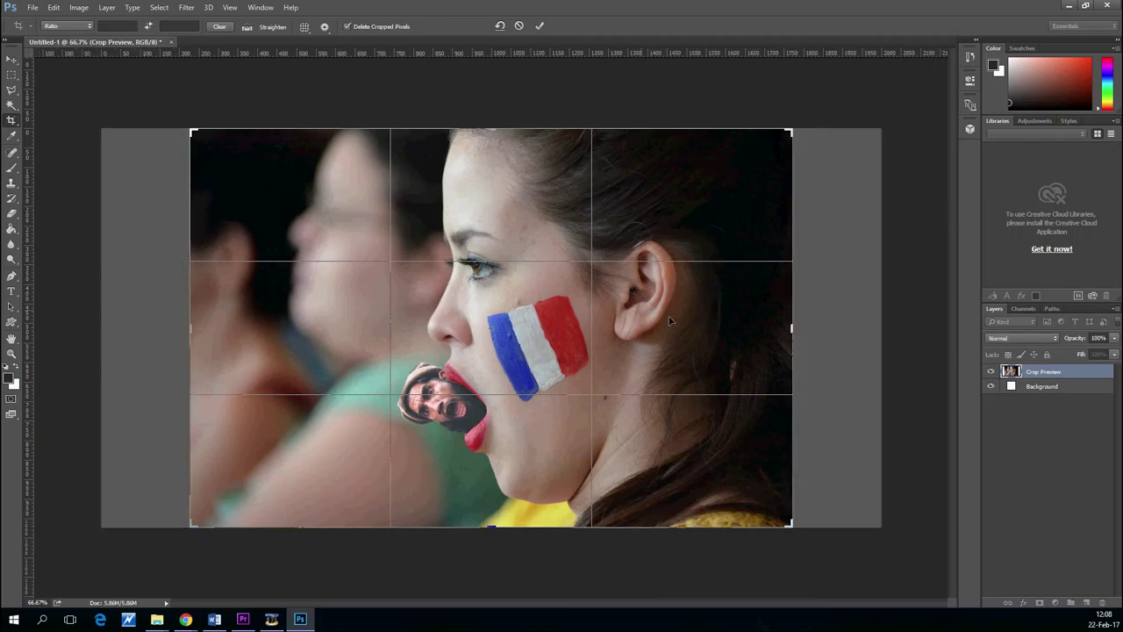
pyautogui.click(540, 25)
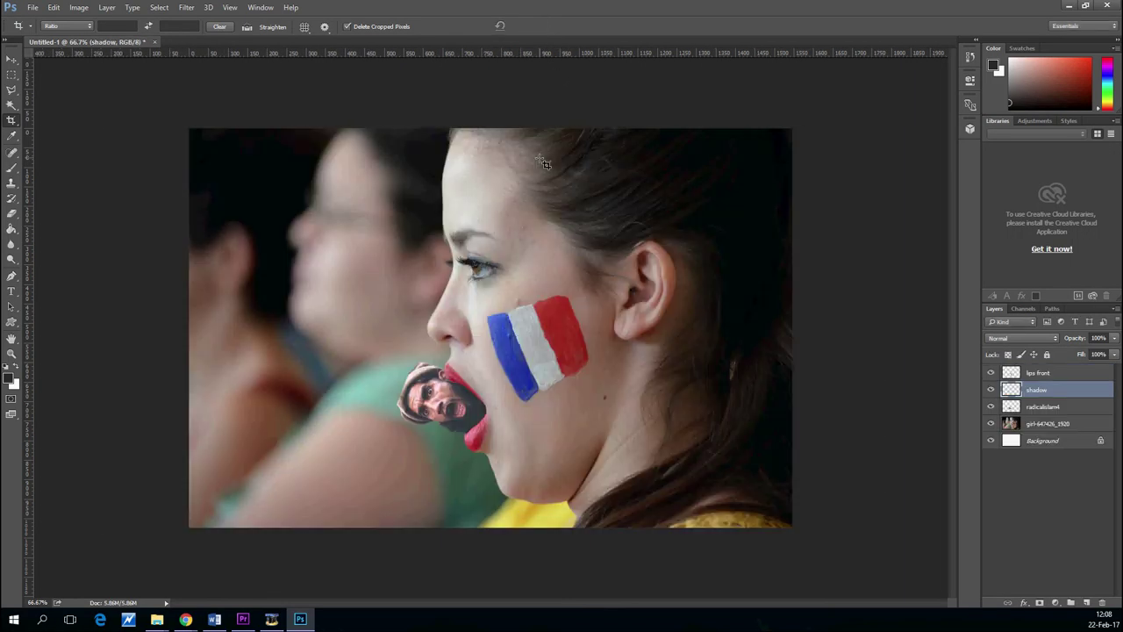